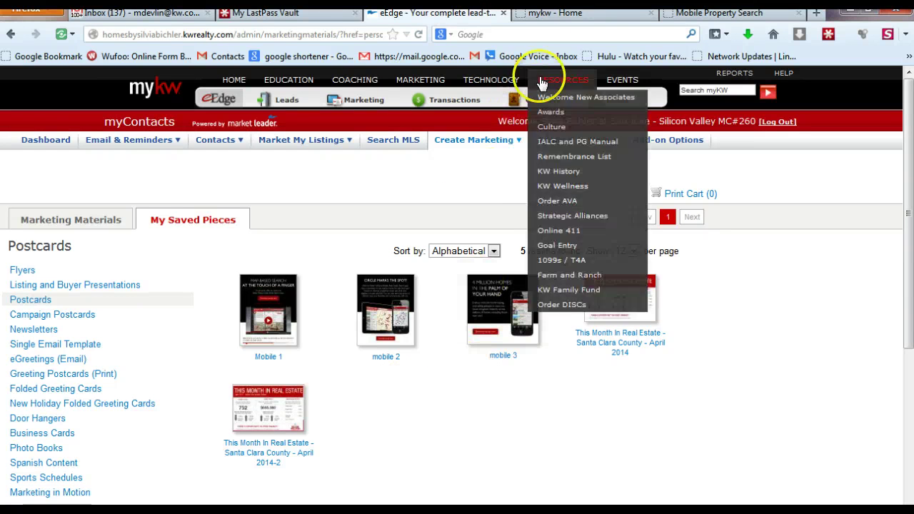
Switch to the Keller Williams mail inbox and open Blogger from the additional Google apps.
left_click(168, 14)
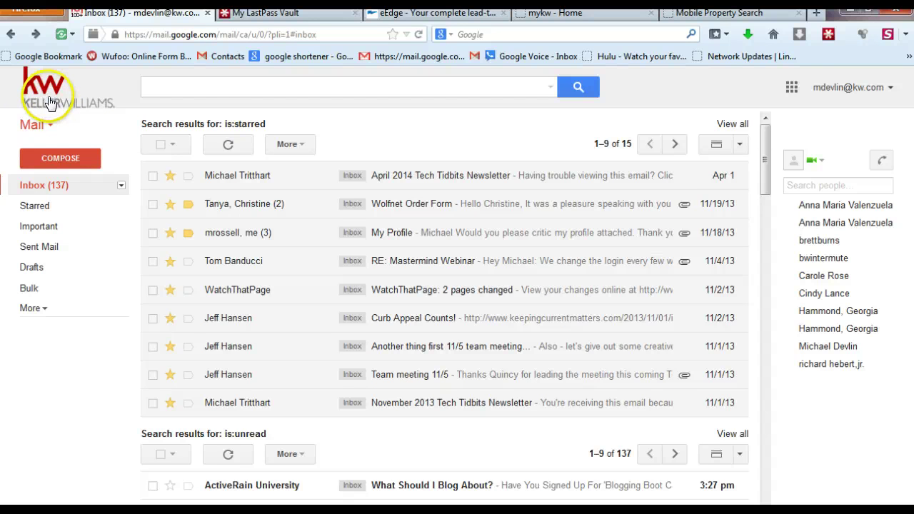
left_click(792, 88)
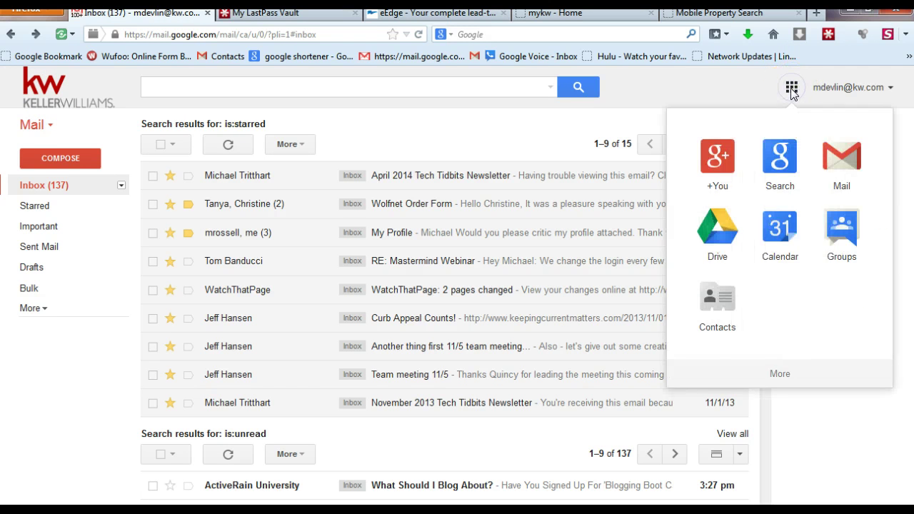
left_click(778, 374)
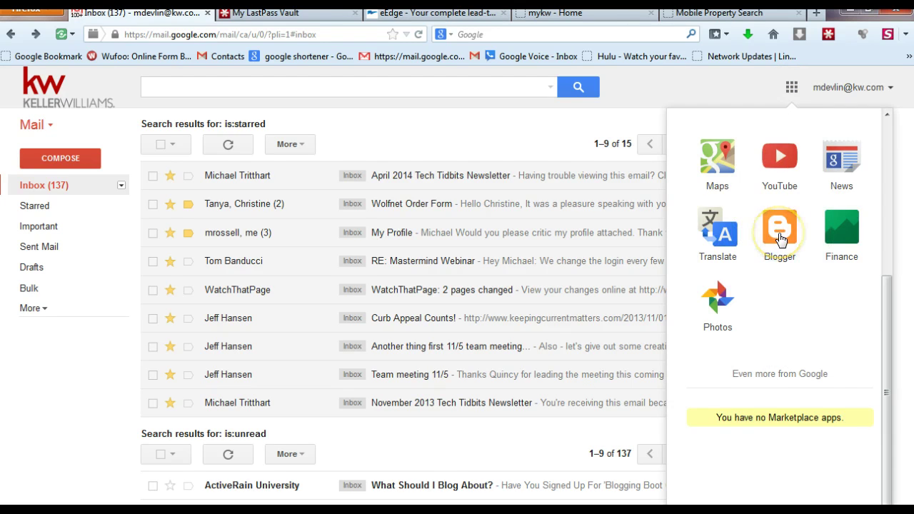
left_click(781, 236)
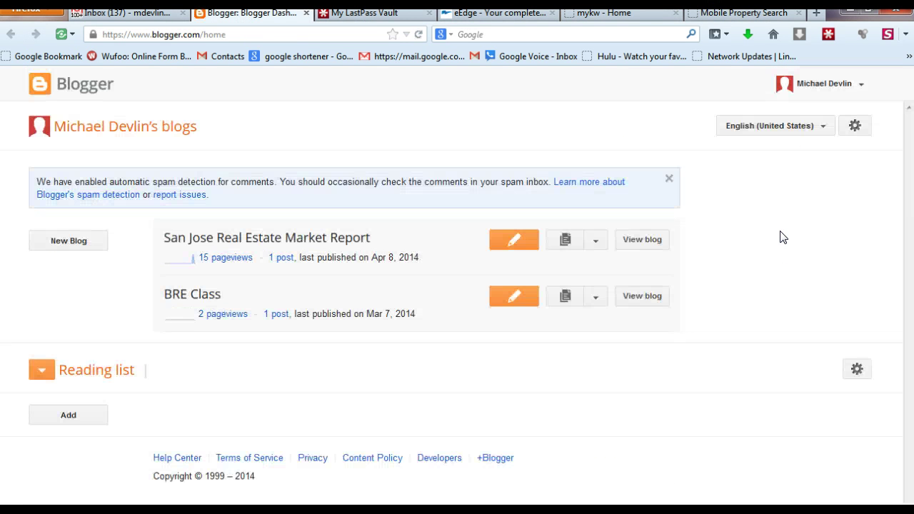
left_click(766, 230)
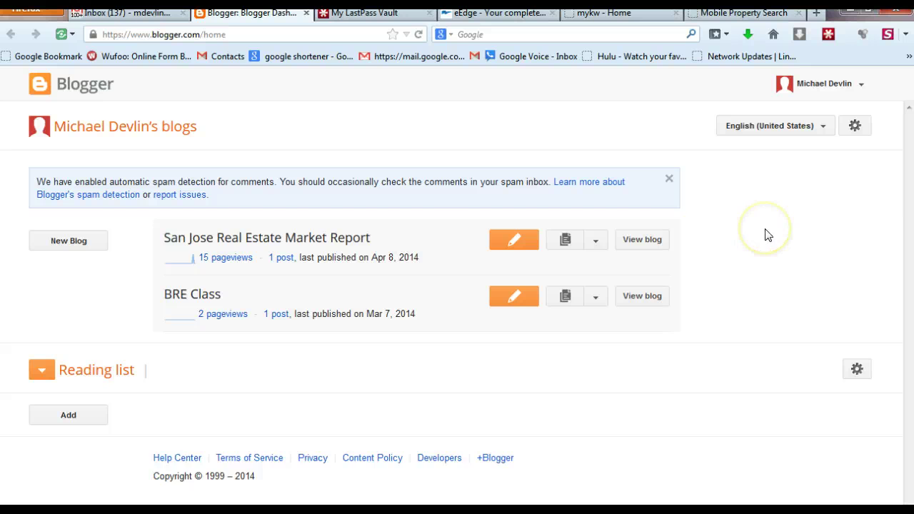
left_click(652, 245)
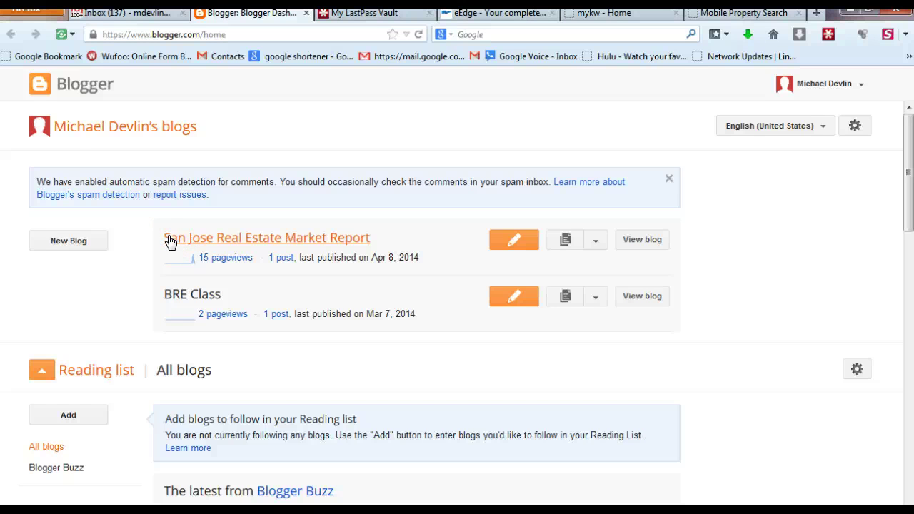
Review the title, address and template options for creating a new blog, and cancel without creating one.
left_click(68, 243)
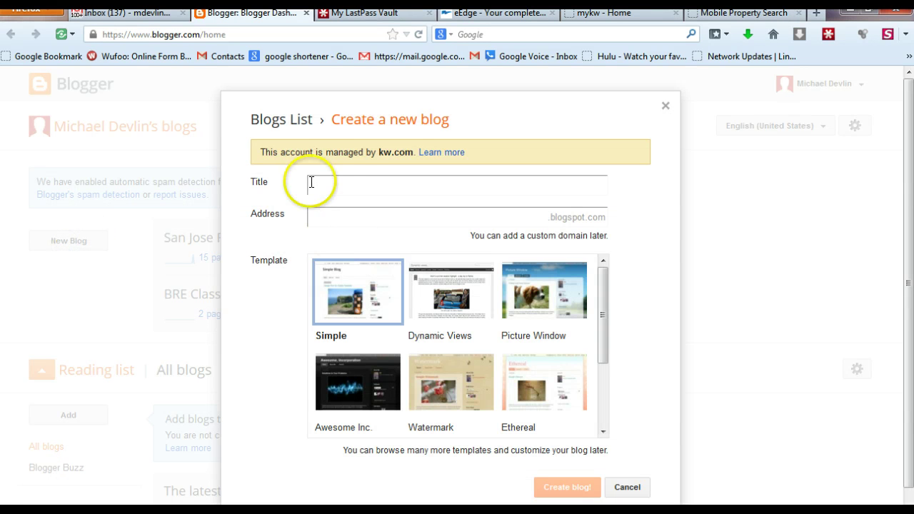
left_click(399, 188)
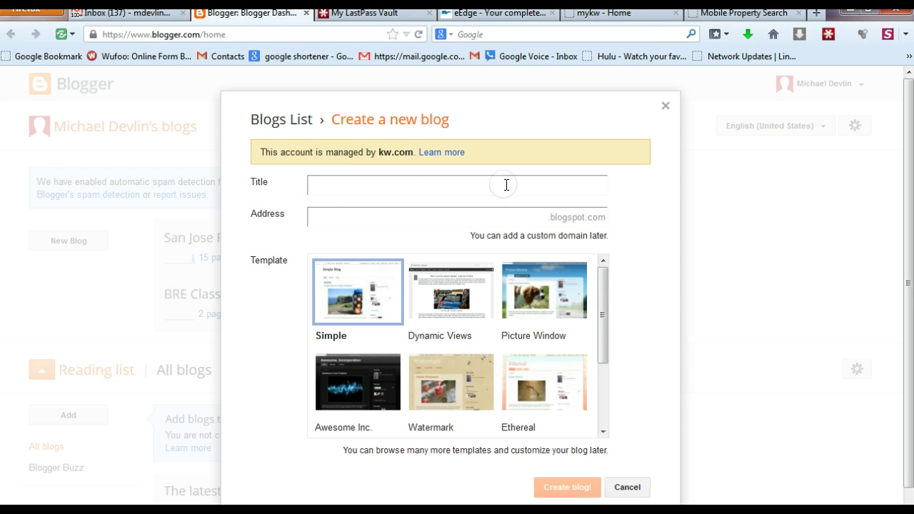
left_click(486, 218)
left_click_drag(602, 328, 600, 303)
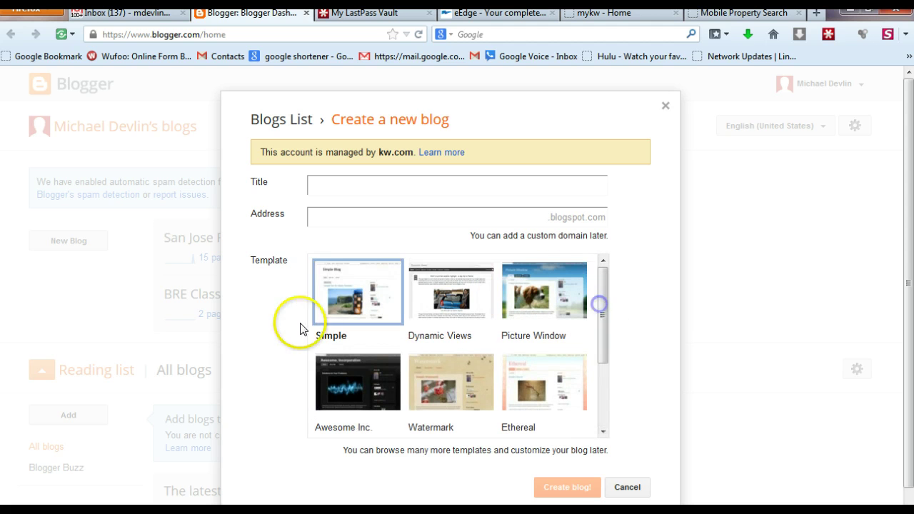
left_click(627, 487)
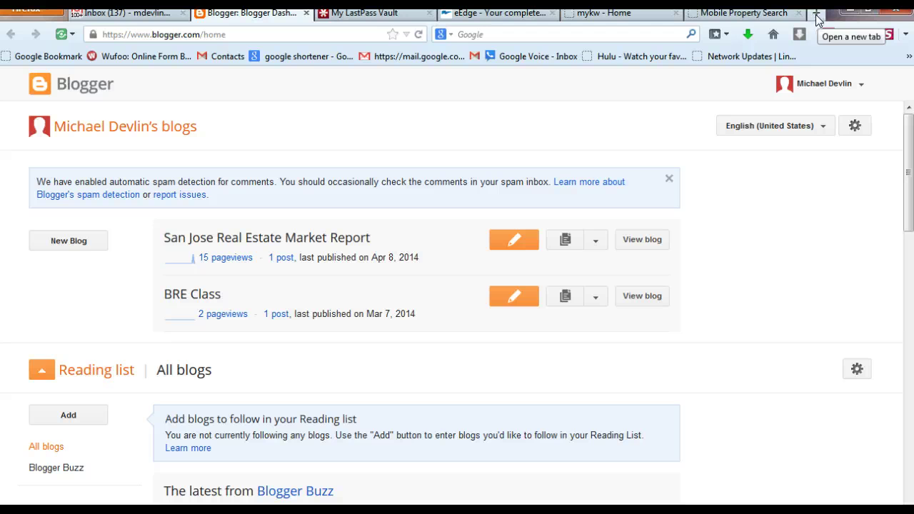
Search Google for "google blogspot tutorial" in a new browser tab.
left_click(817, 14)
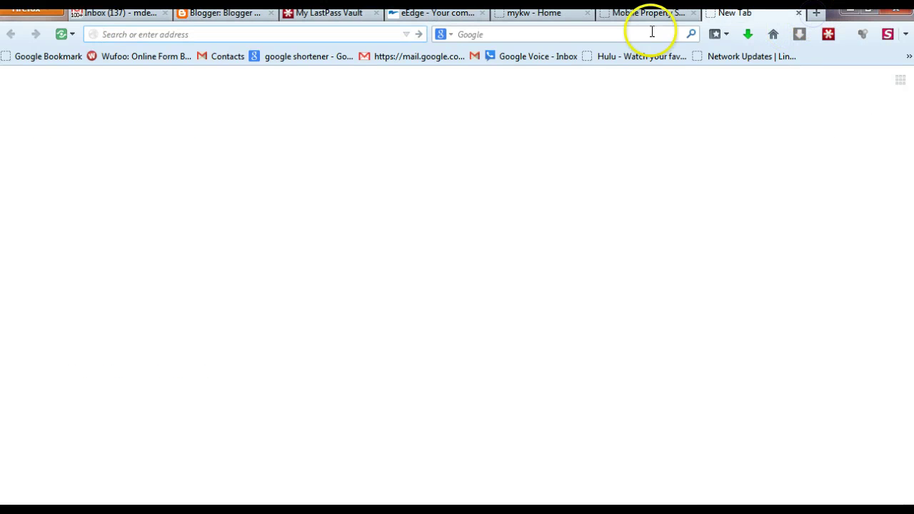
left_click(596, 40)
left_click(592, 30)
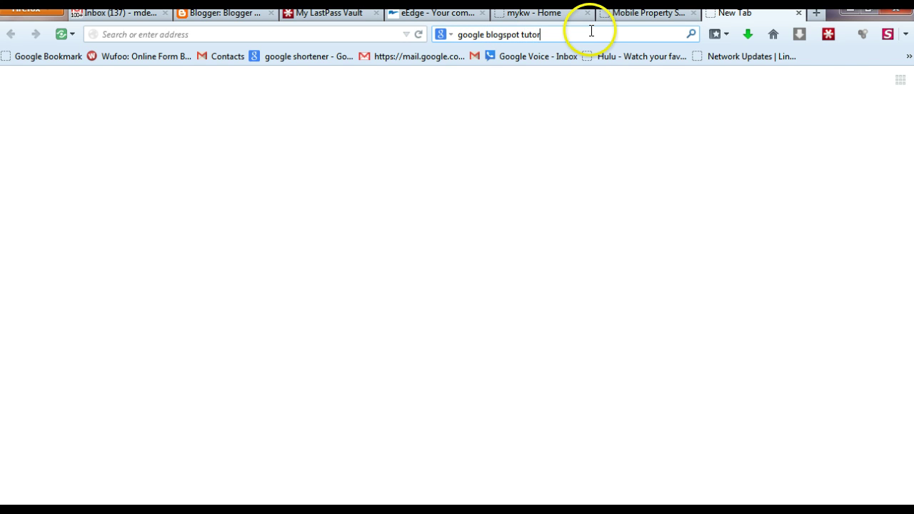
type("al")
key("Return")
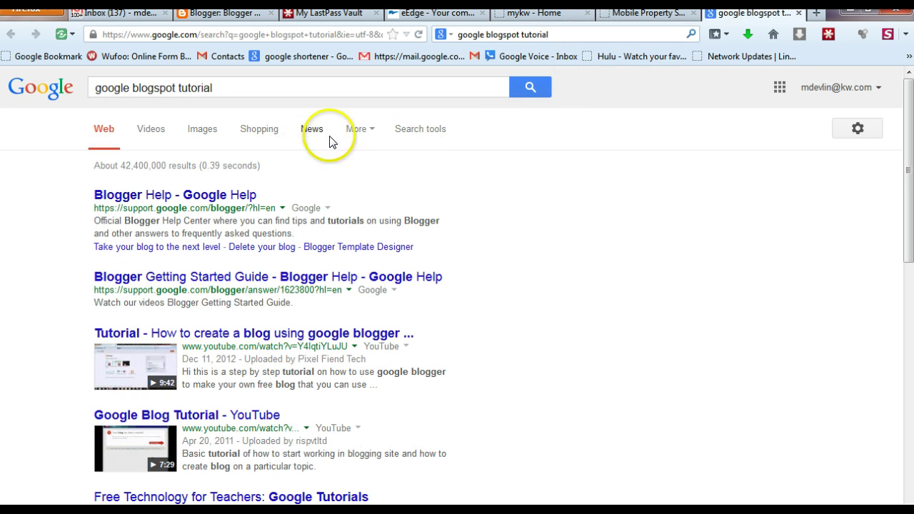
Limit the search results to the past year and show only videos.
left_click(409, 129)
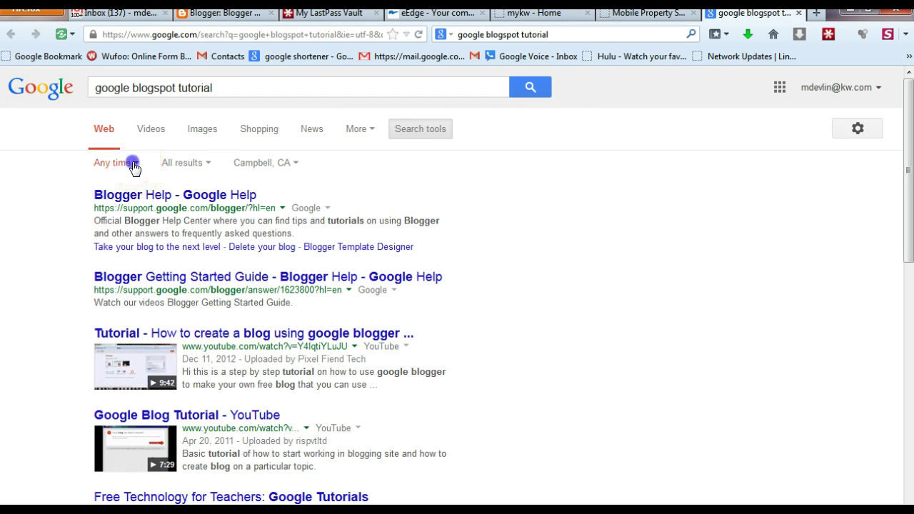
left_click(133, 163)
left_click(126, 290)
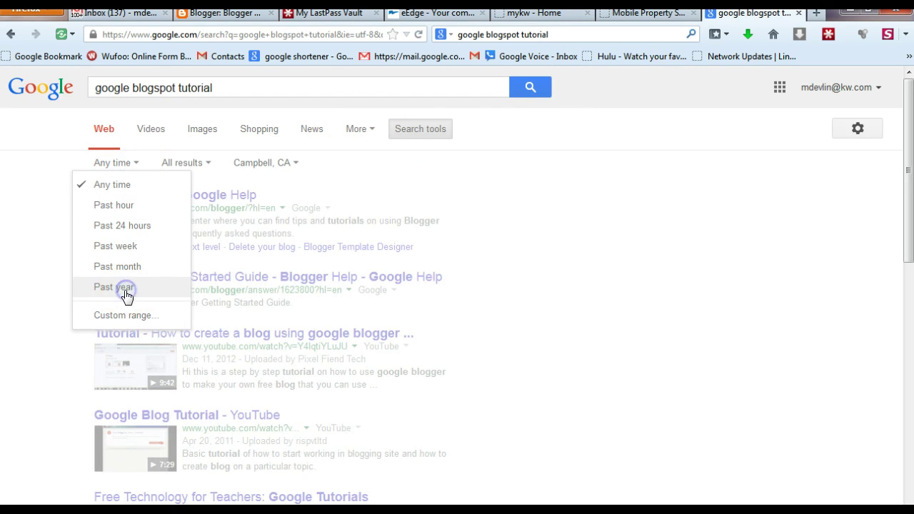
left_click(149, 128)
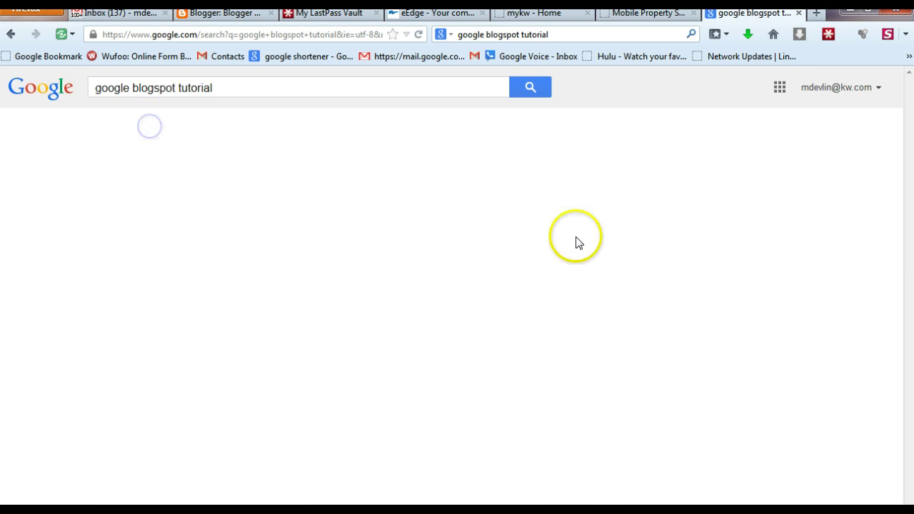
Look through the video results for recent tutorials on creating and using a Blogger blog.
scroll(50, 311, "down", 3)
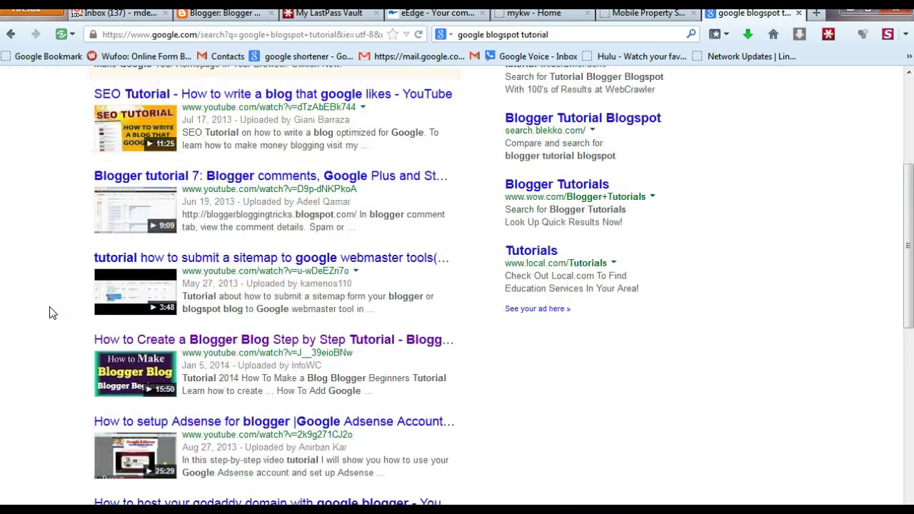
scroll(50, 312, "down", 1)
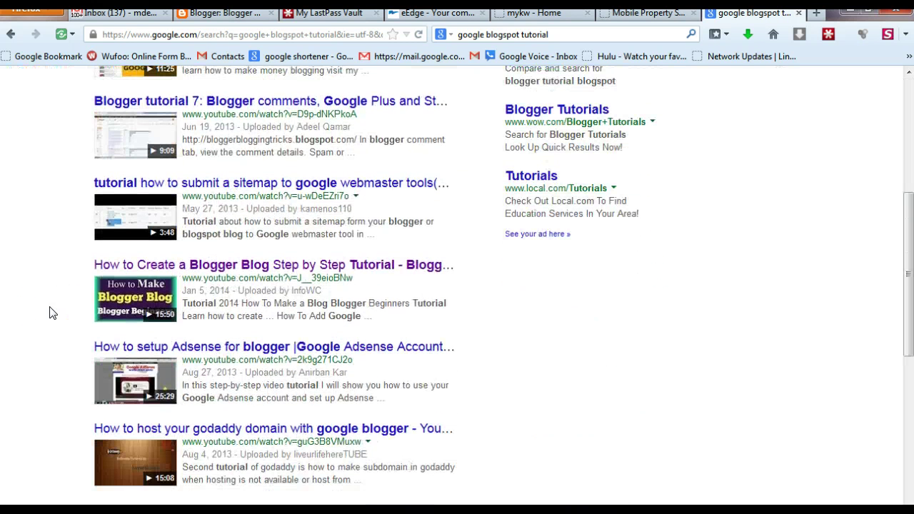
scroll(50, 312, "down", 1)
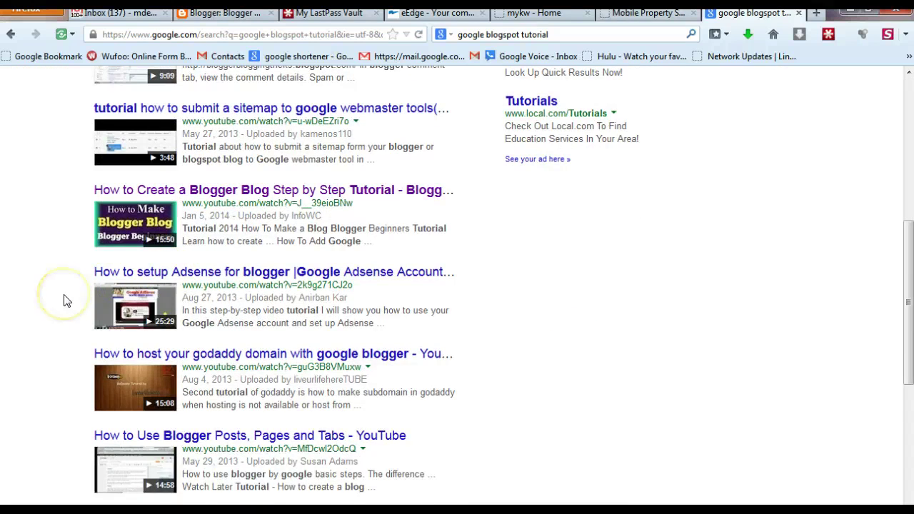
scroll(64, 300, "down", 2)
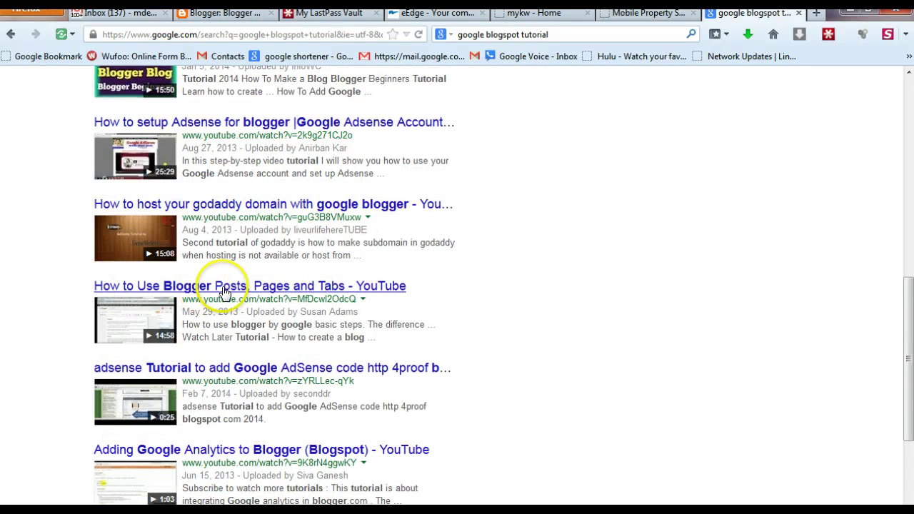
scroll(61, 297, "down", 1)
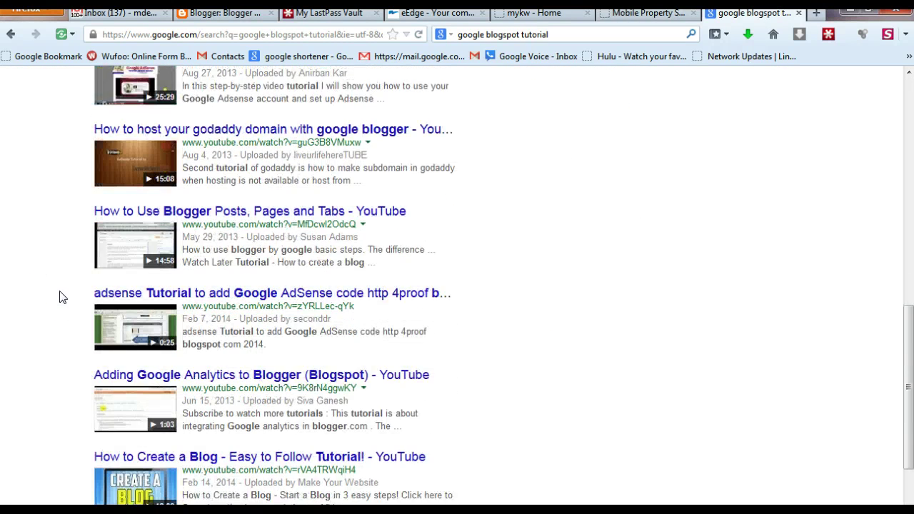
scroll(62, 297, "down", 2)
scroll(62, 301, "up", 9)
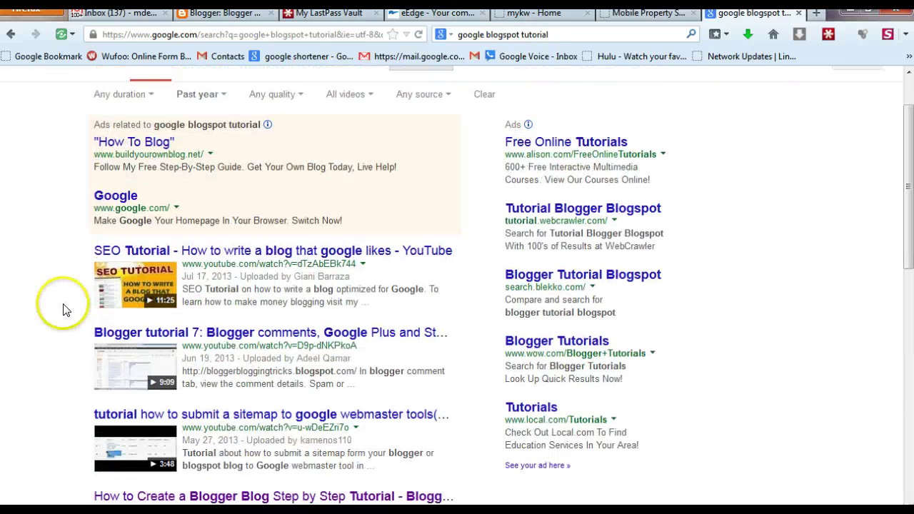
Return to the Blogger dashboard, view the San Jose Real Estate Market Report blog and look through its published post.
left_click(639, 12)
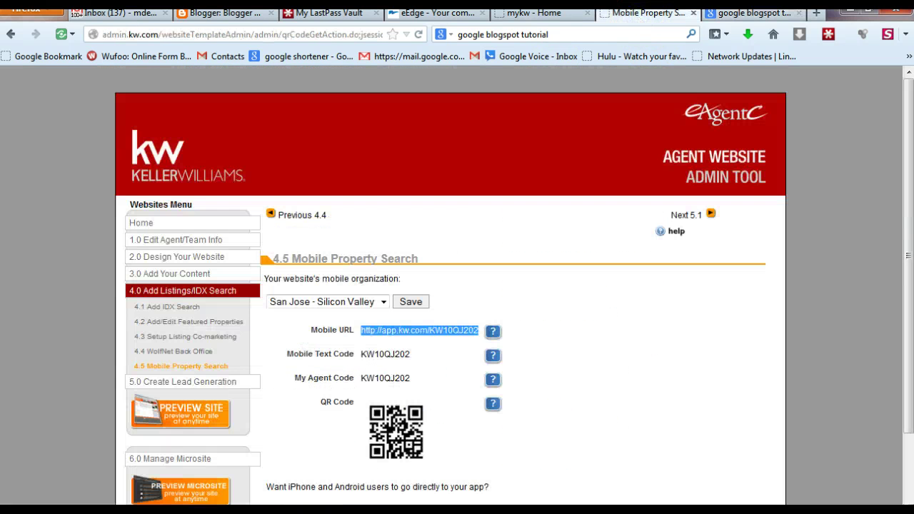
left_click(224, 18)
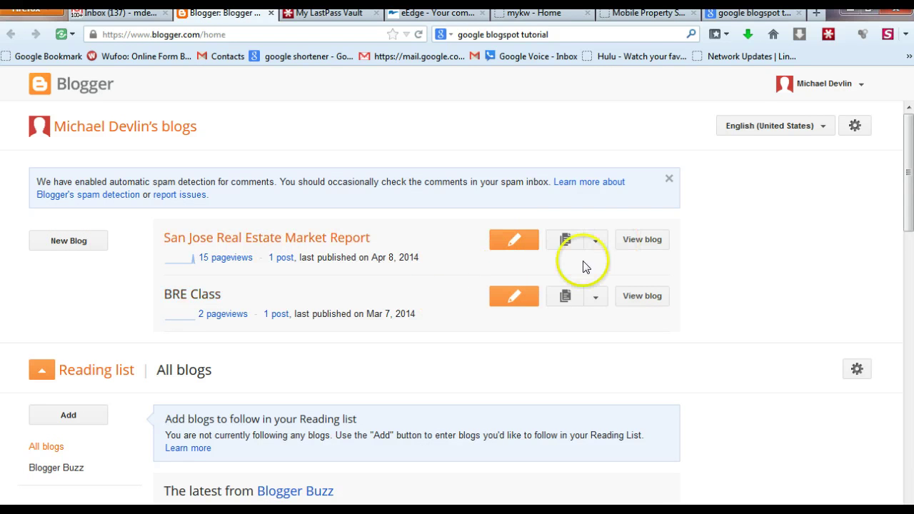
left_click(640, 241)
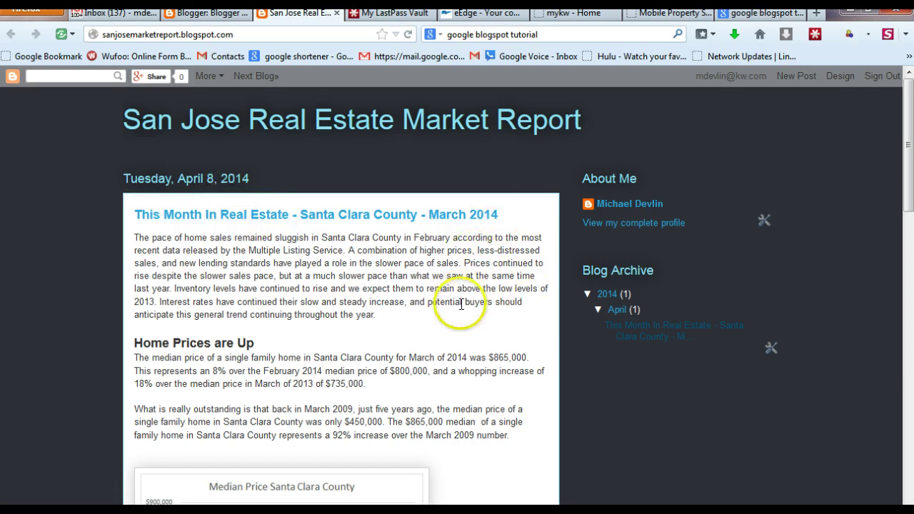
scroll(400, 329, "down", 5)
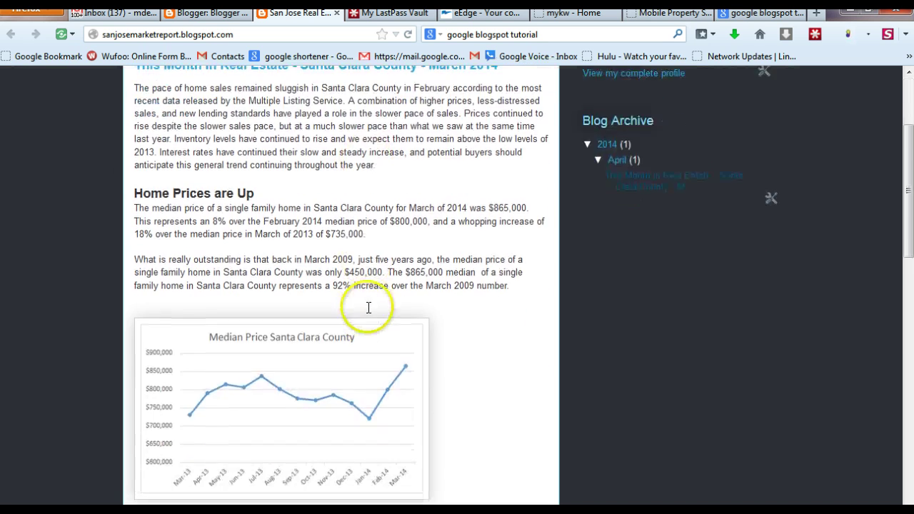
scroll(394, 294, "down", 18)
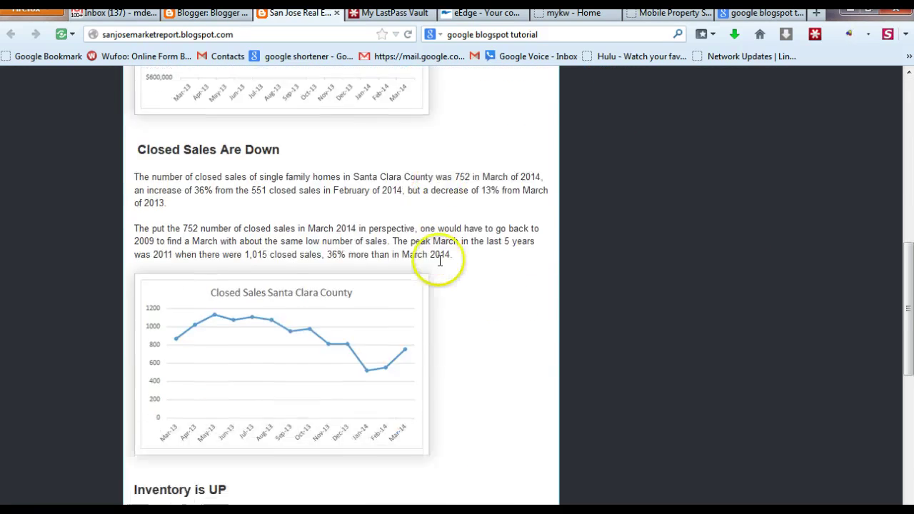
scroll(436, 276, "up", 20)
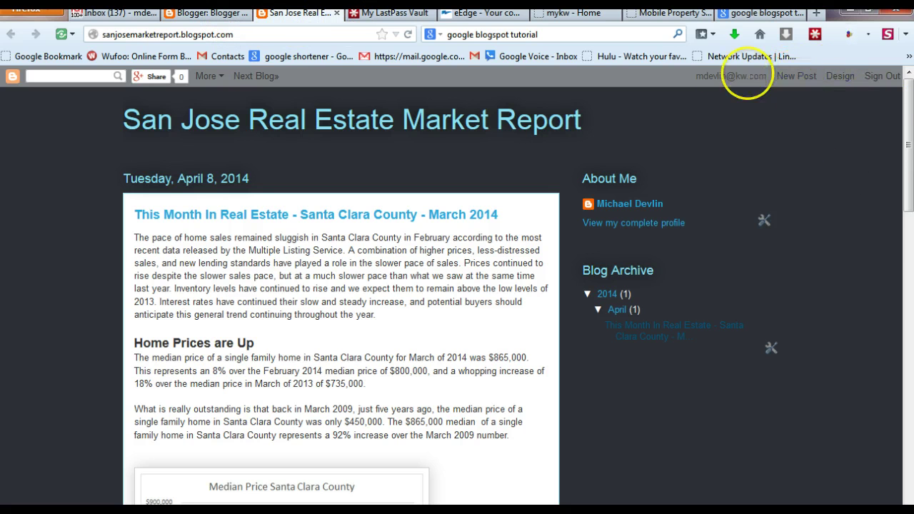
Open the design settings of the San Jose Real Estate Market Report blog and look over the available Simple templates.
left_click(837, 78)
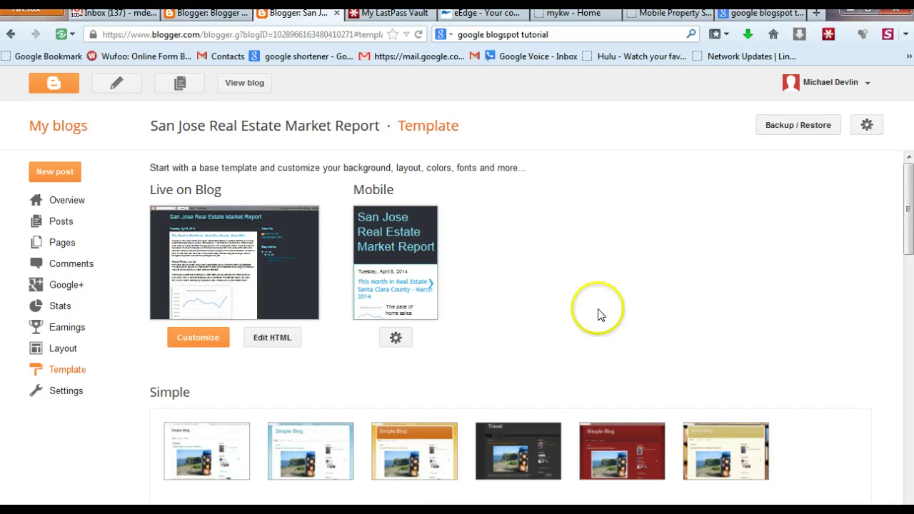
scroll(650, 307, "down", 2)
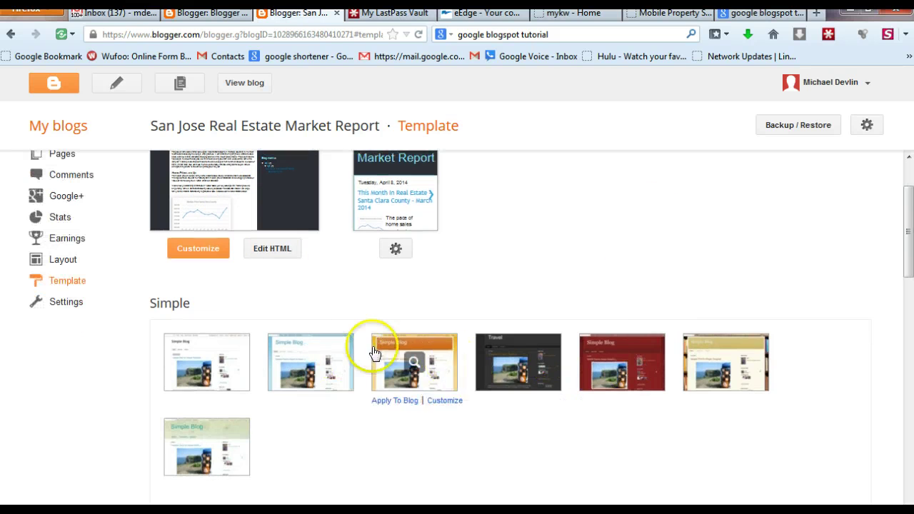
scroll(555, 269, "up", 2)
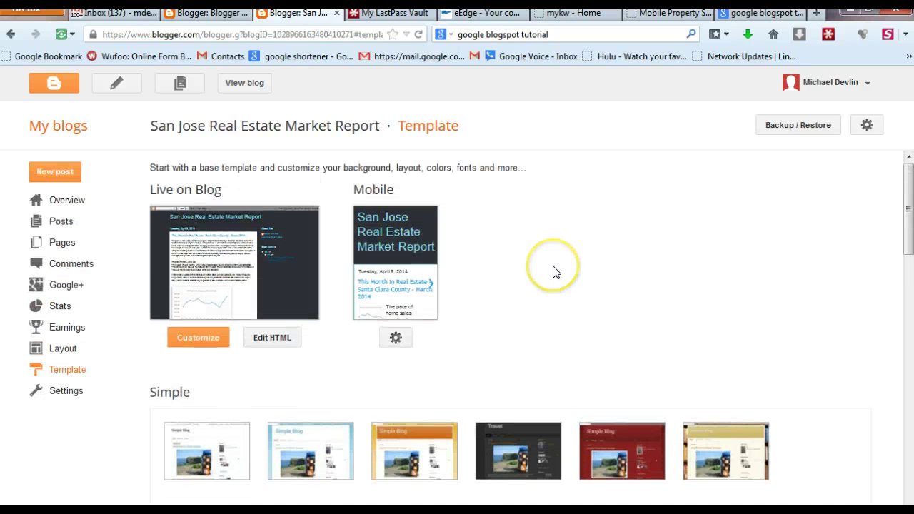
Preview the dark red Simple template on the blog, check how the post looks in it, and close the preview without applying it.
left_click(621, 455)
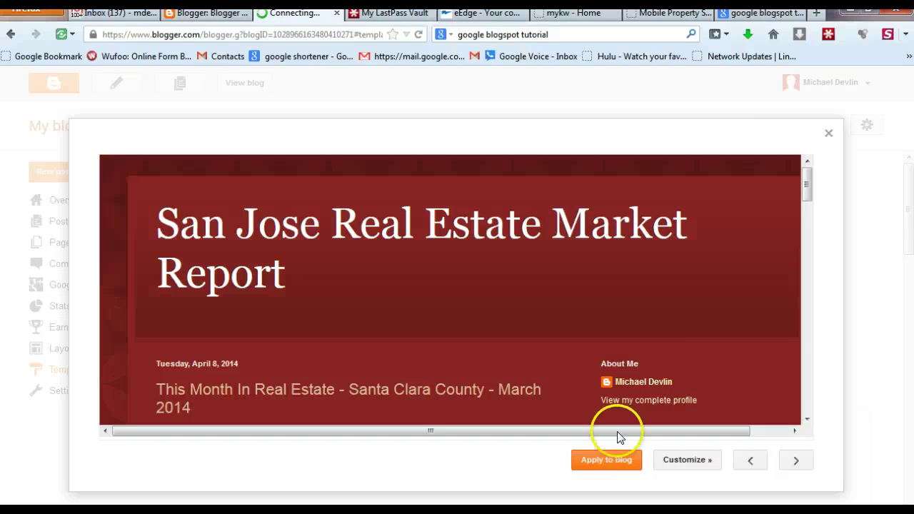
scroll(385, 283, "down", 6)
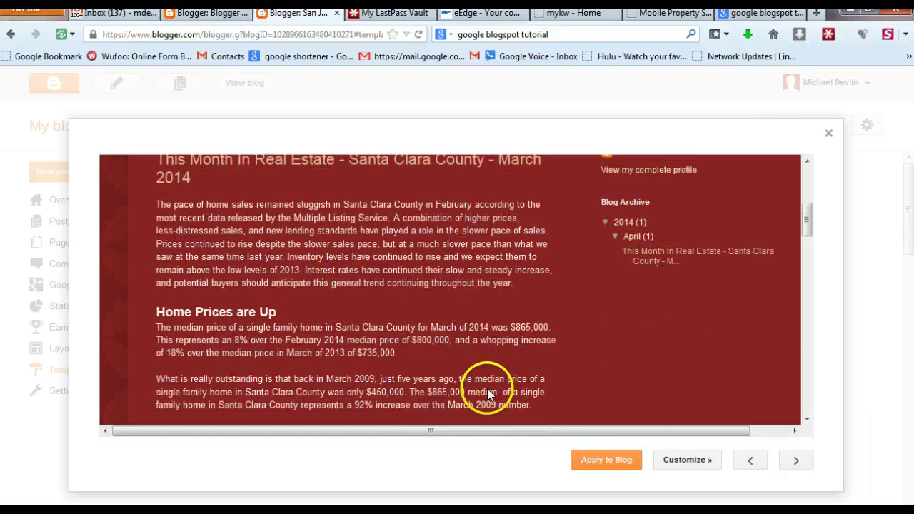
scroll(490, 388, "down", 5)
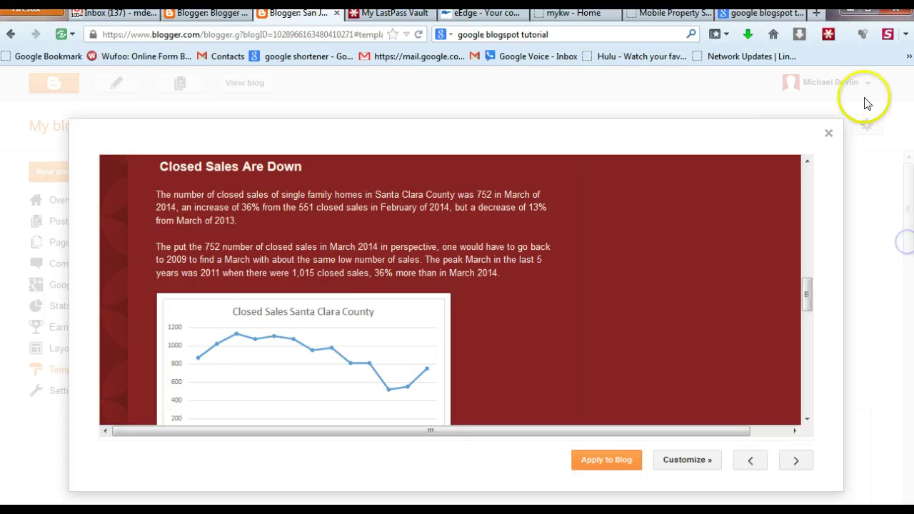
left_click(828, 134)
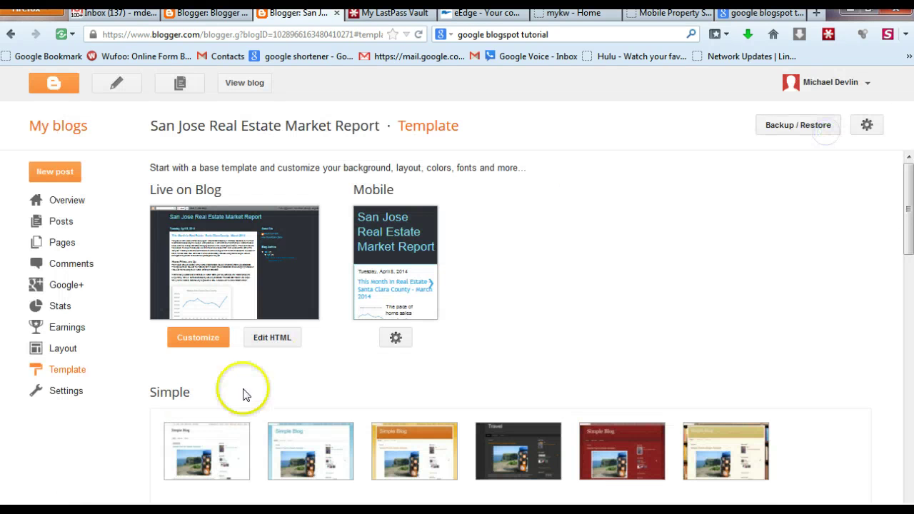
Preview the plain white Simple template and apply it to the San Jose Real Estate Market Report blog.
left_click(205, 434)
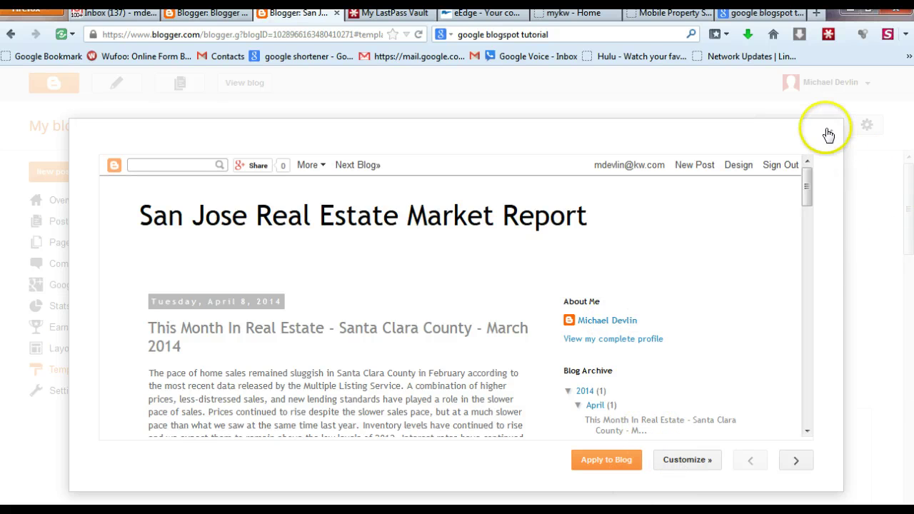
left_click(605, 461)
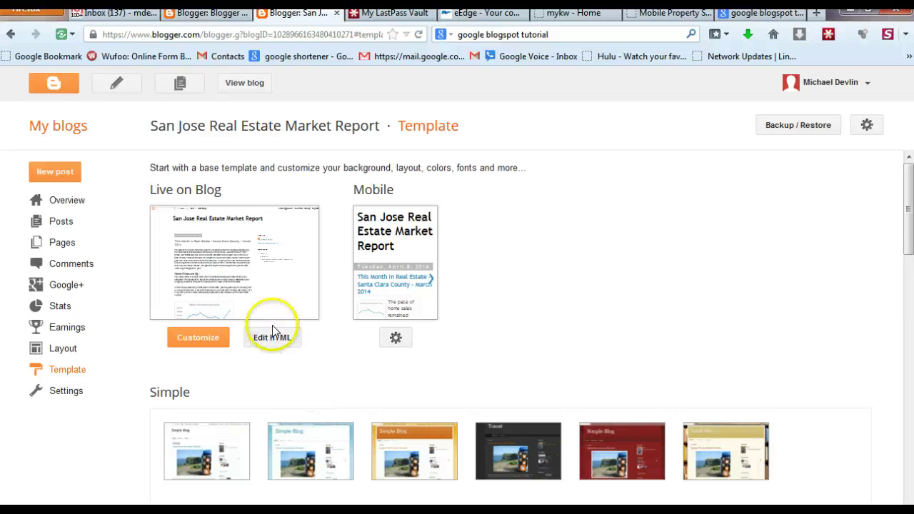
Open a blank new post and close it again, discarding the unsaved changes.
left_click(114, 84)
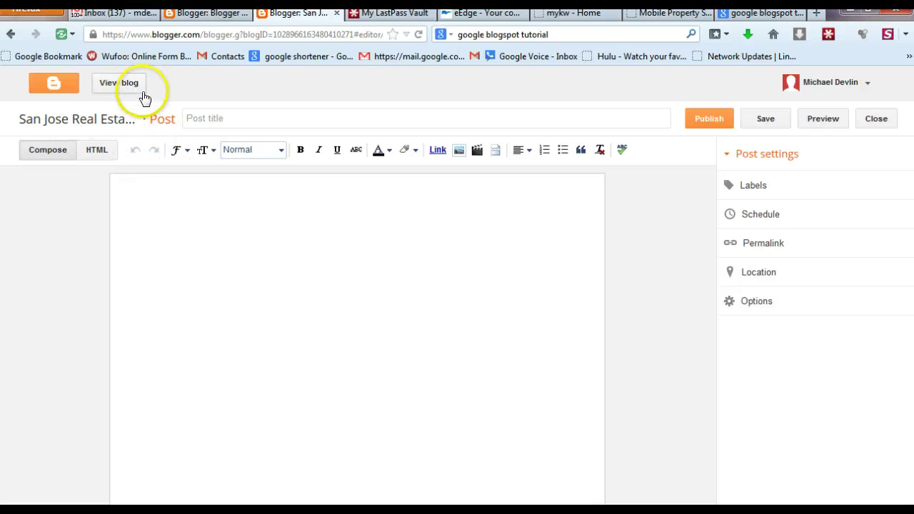
left_click(877, 121)
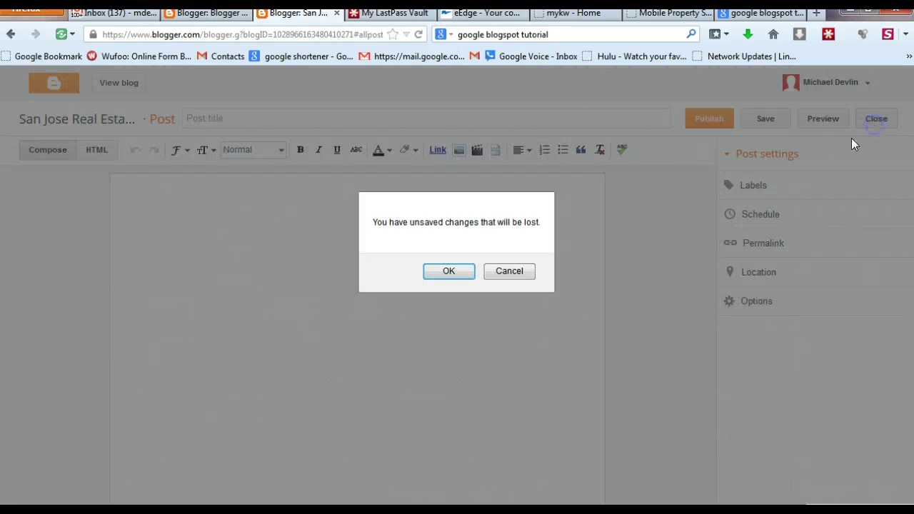
left_click(451, 270)
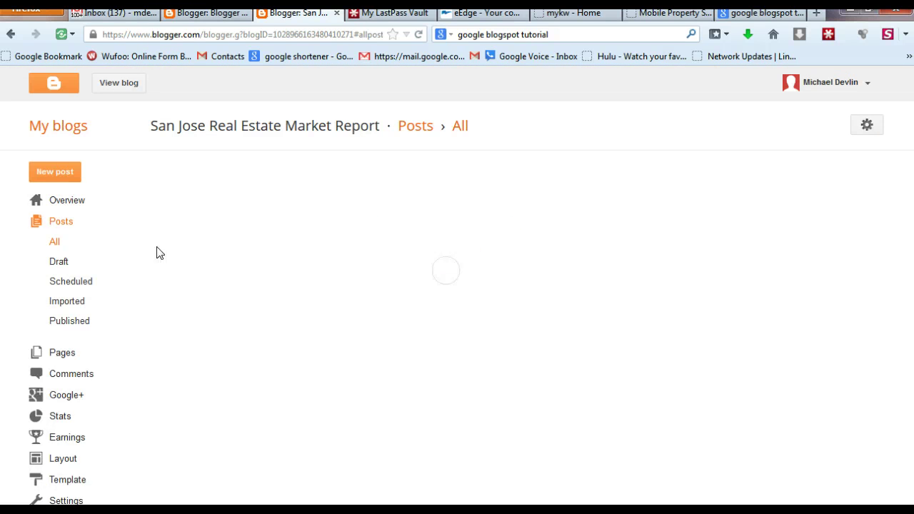
Delete the untitled draft from the blog's list of all posts.
left_click(61, 205)
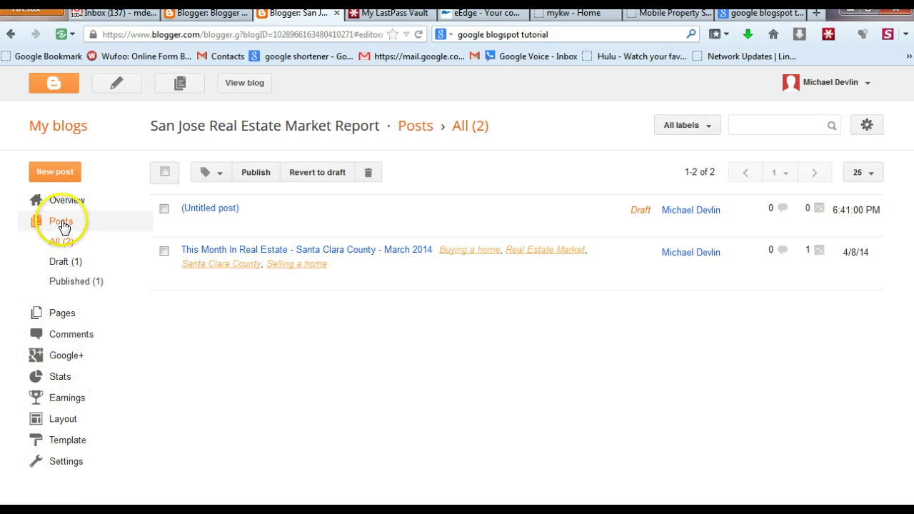
left_click(60, 243)
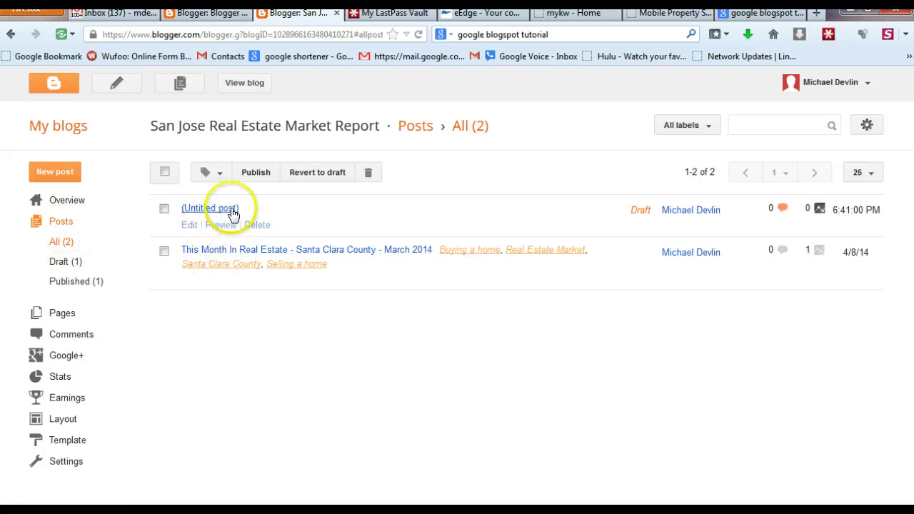
left_click(256, 221)
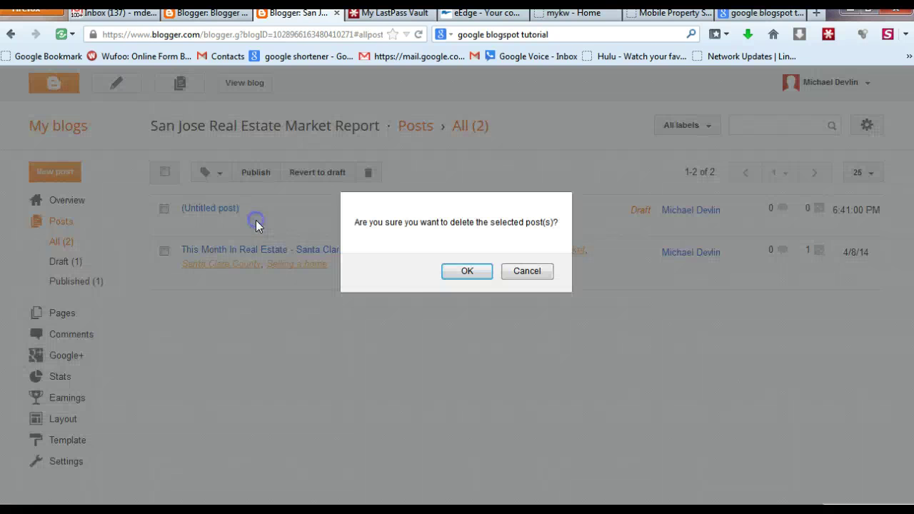
left_click(466, 272)
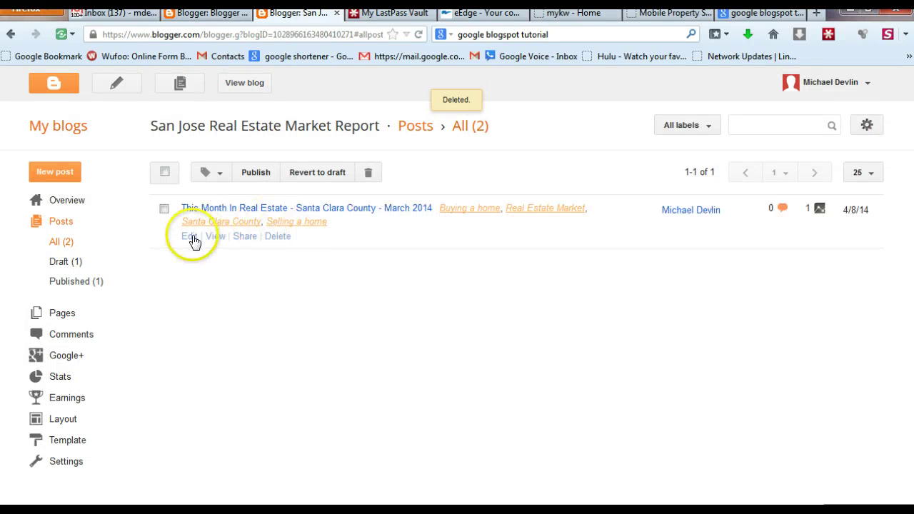
Edit the March 2014 Santa Clara County post and change the month in its title to April.
left_click(189, 238)
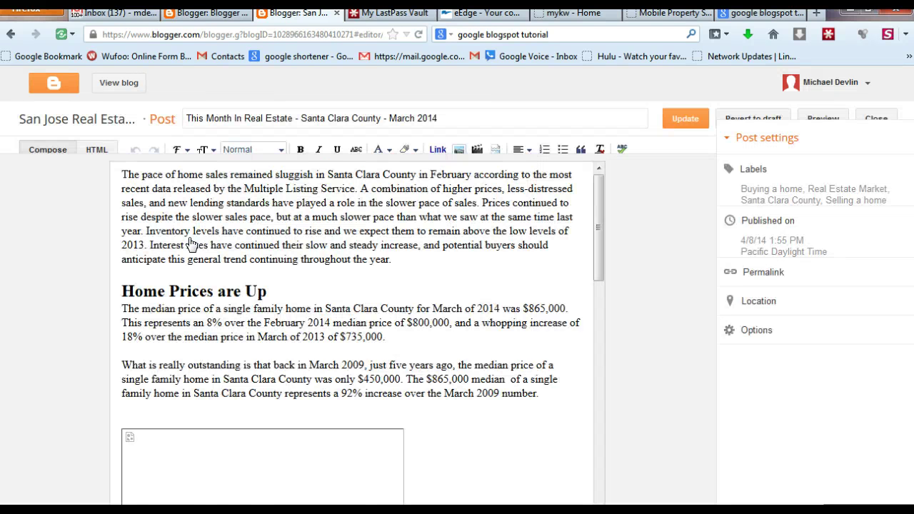
double_click(403, 118)
type("April")
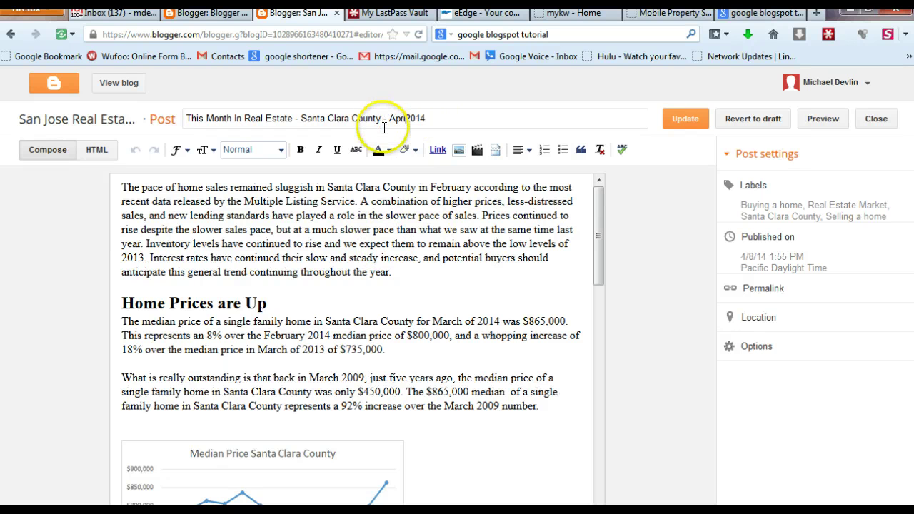
left_click(395, 273)
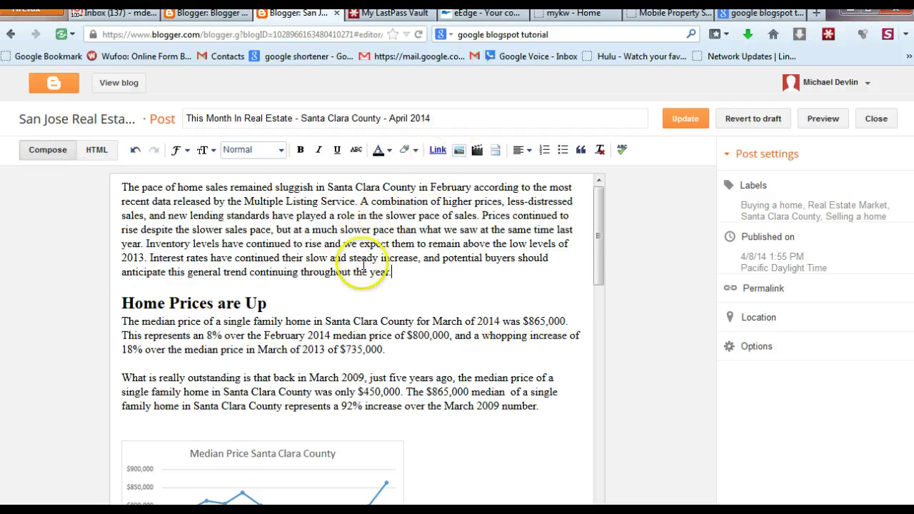
Copy the post's entire HTML source and paste it into a new Notepad document.
left_click(96, 152)
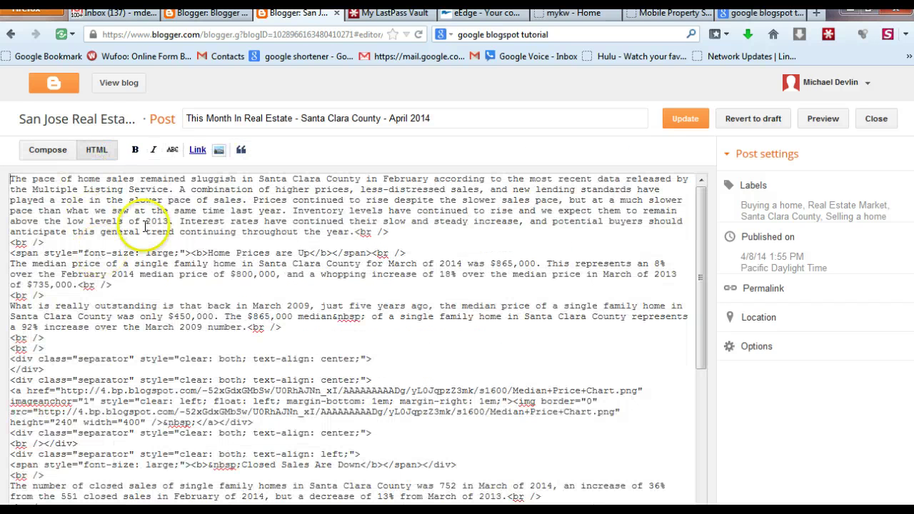
key("ctrl+a")
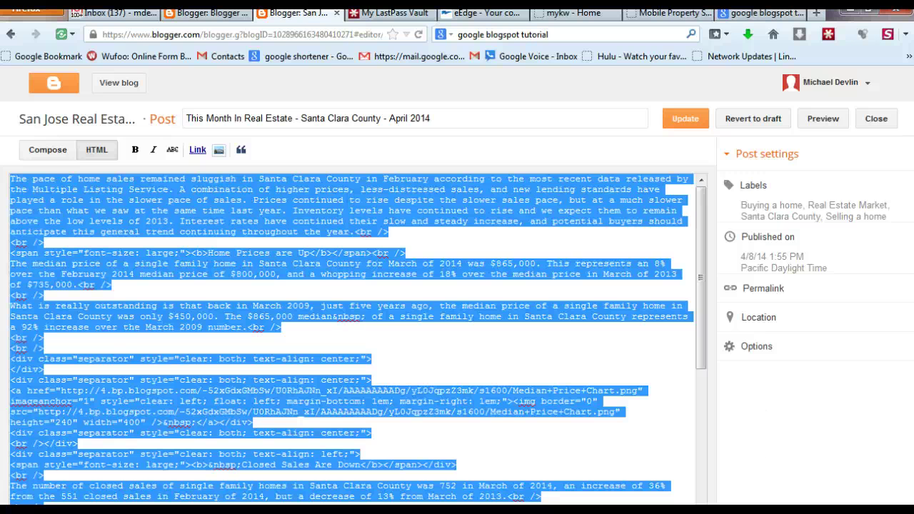
key("super")
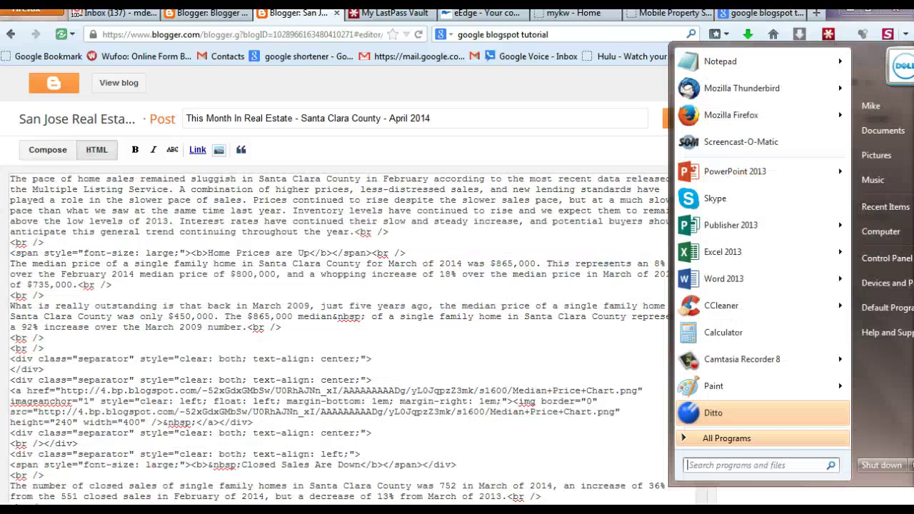
left_click(724, 60)
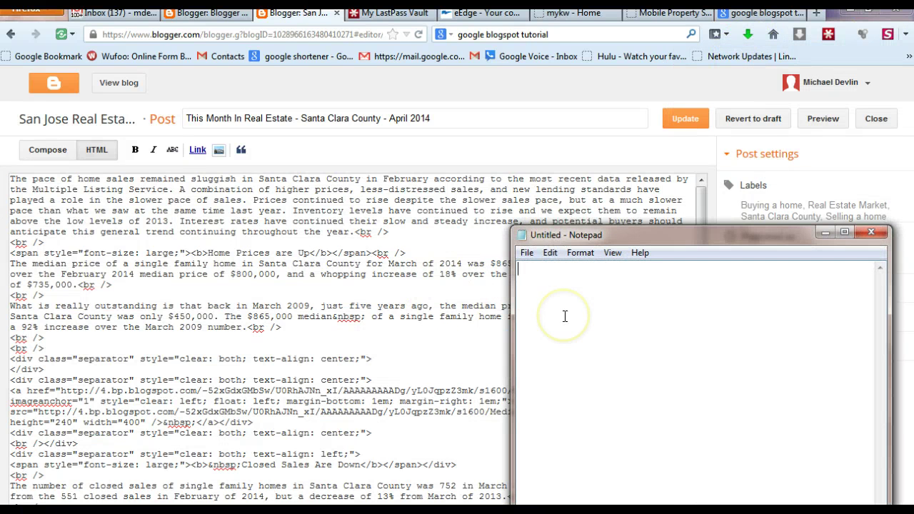
key("ctrl+v")
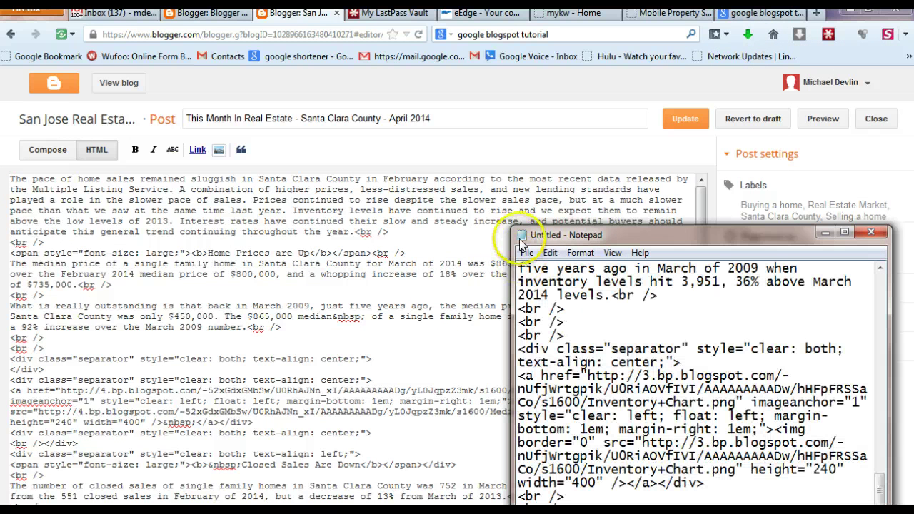
Save the Notepad document as "TMIRE April 2014 HTML" in the desktop's TMIRE 4-2014 folder.
left_click(526, 253)
left_click(539, 318)
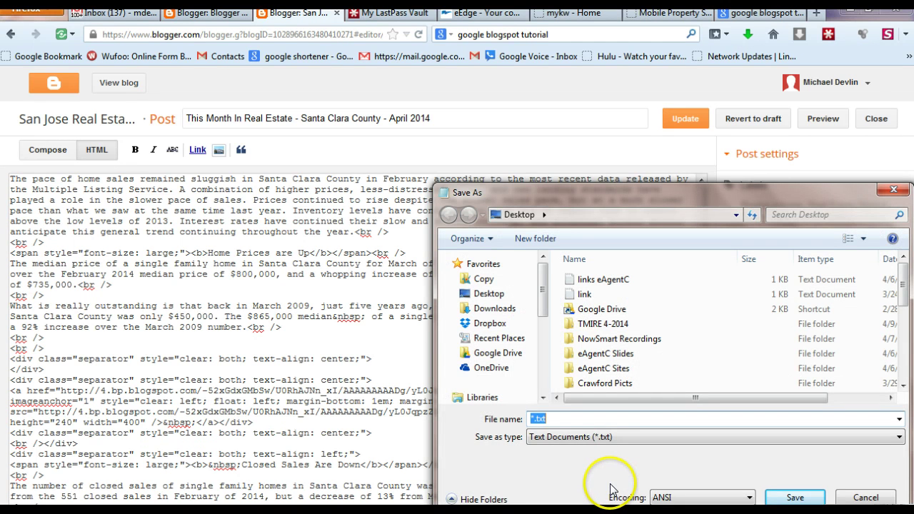
type("TMIRE")
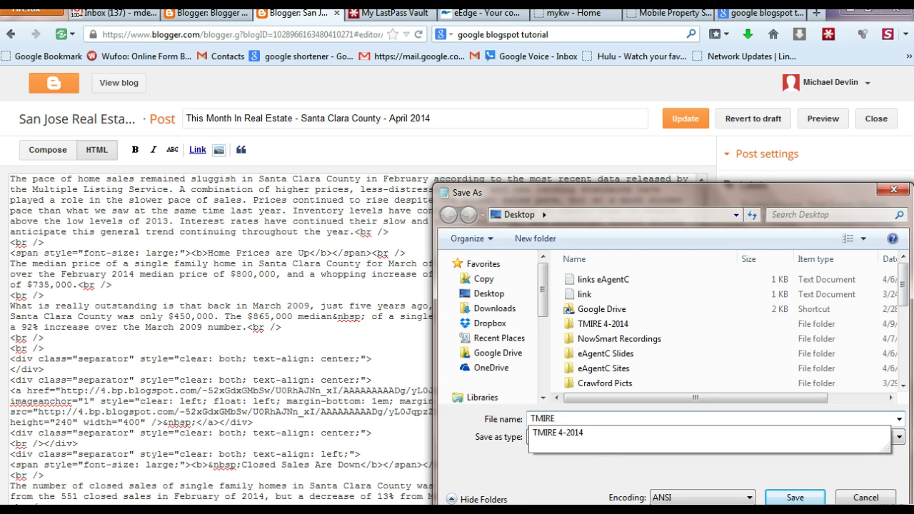
type(" April")
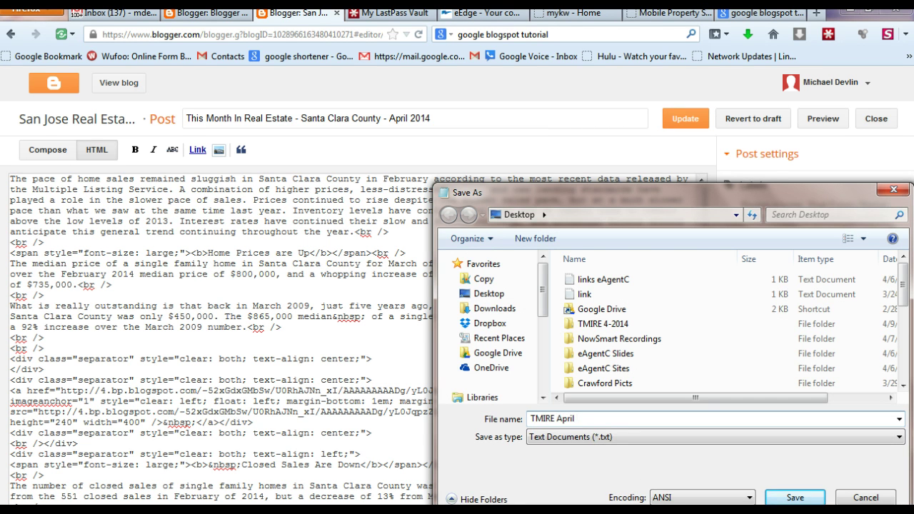
type(" 2014 HTML")
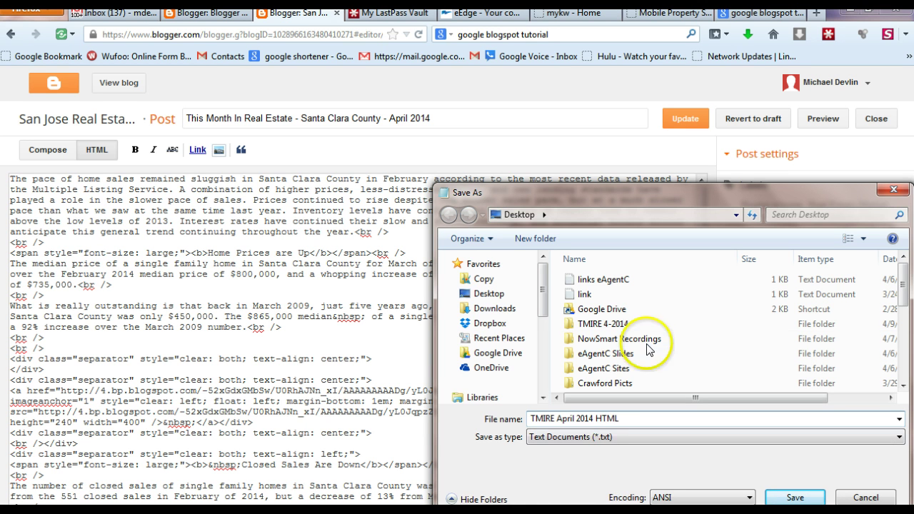
double_click(602, 325)
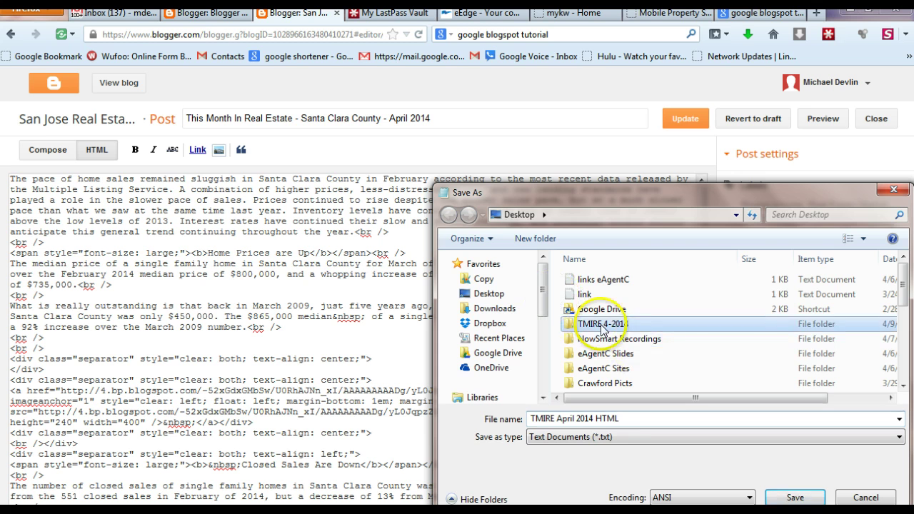
left_click(793, 498)
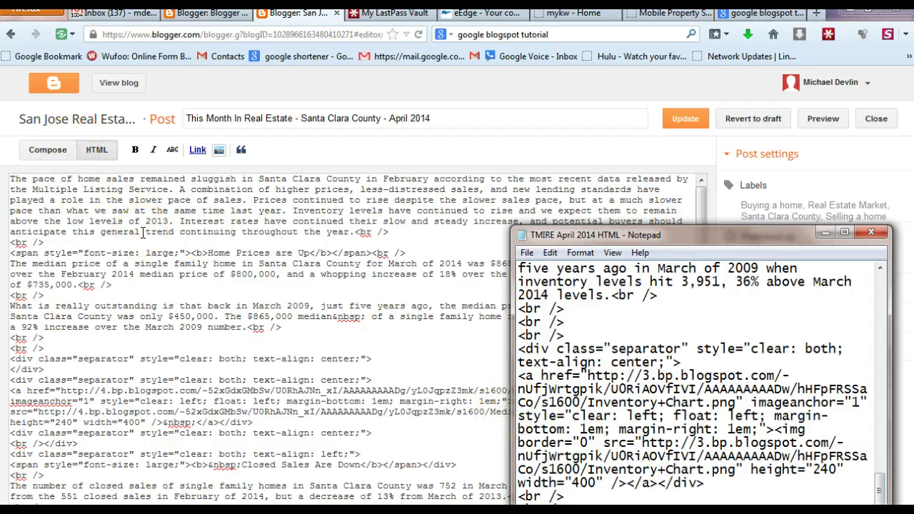
Compare the post's composed view with its HTML source, and return to the composed view.
left_click(47, 149)
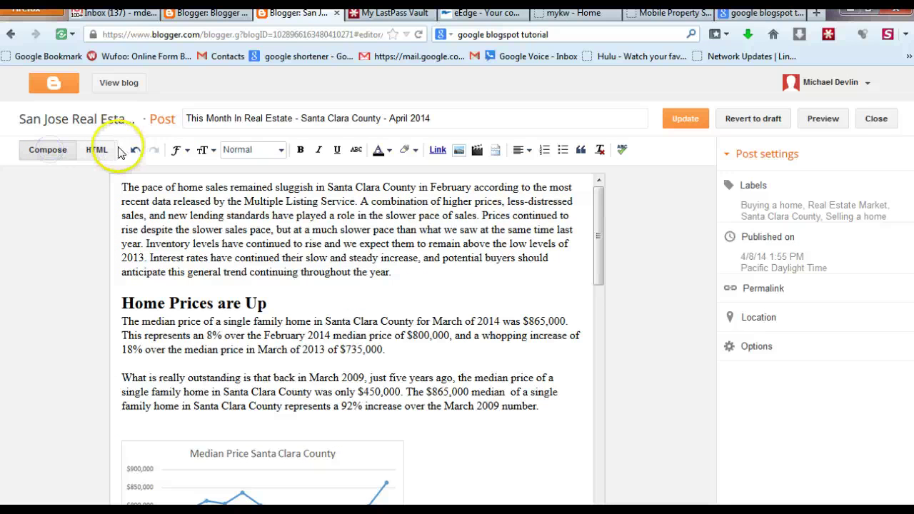
left_click(102, 156)
left_click(50, 155)
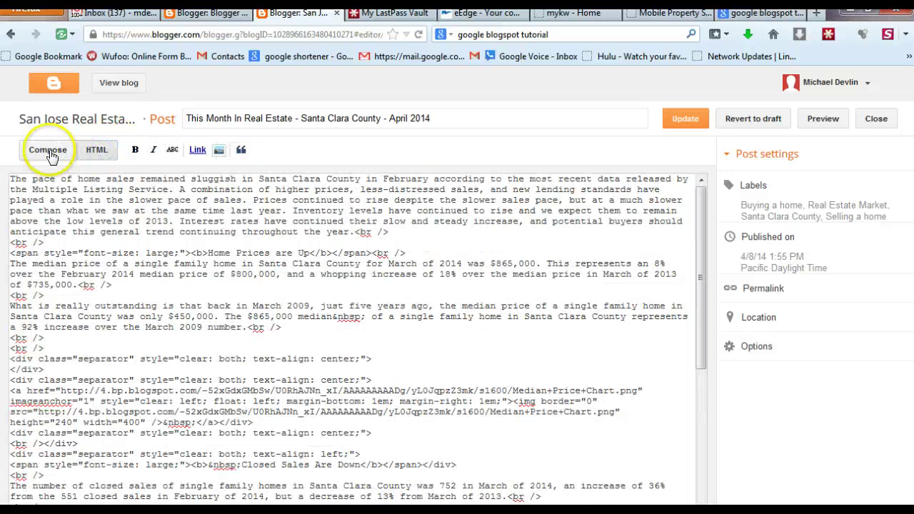
left_click(95, 154)
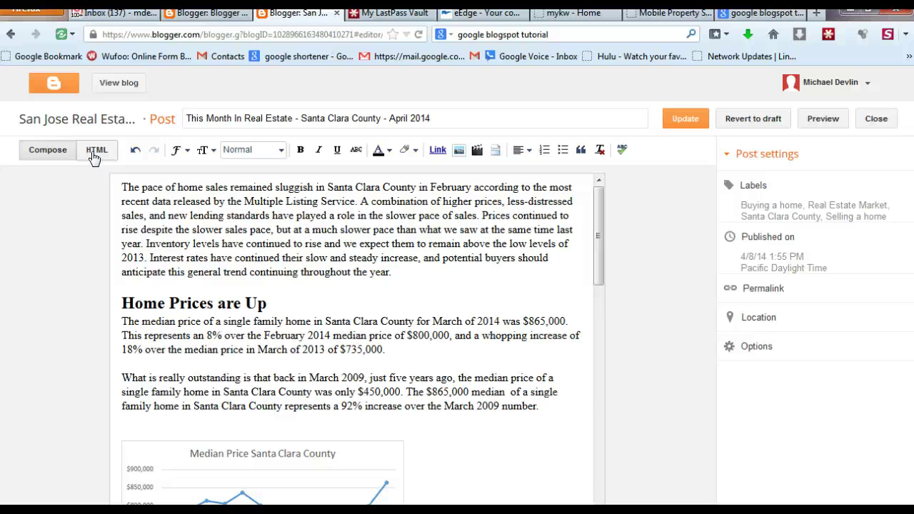
left_click(93, 156)
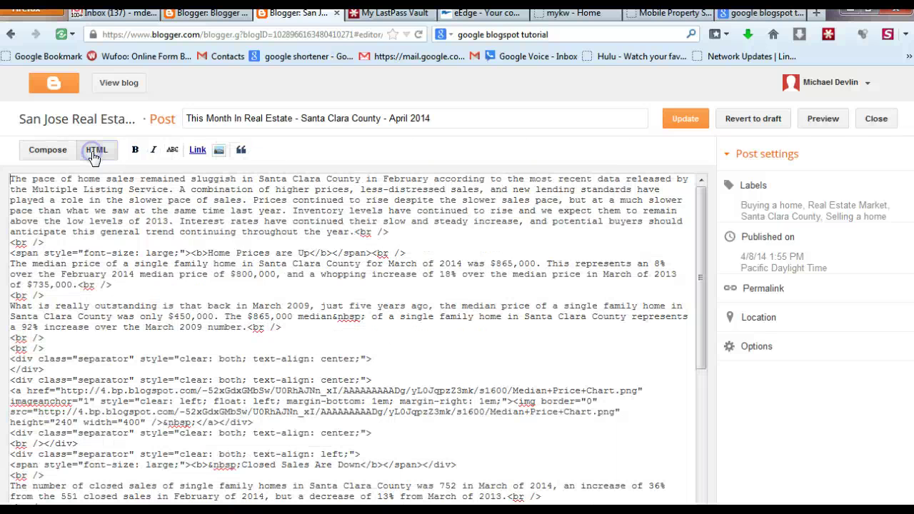
left_click(92, 230)
left_click(42, 149)
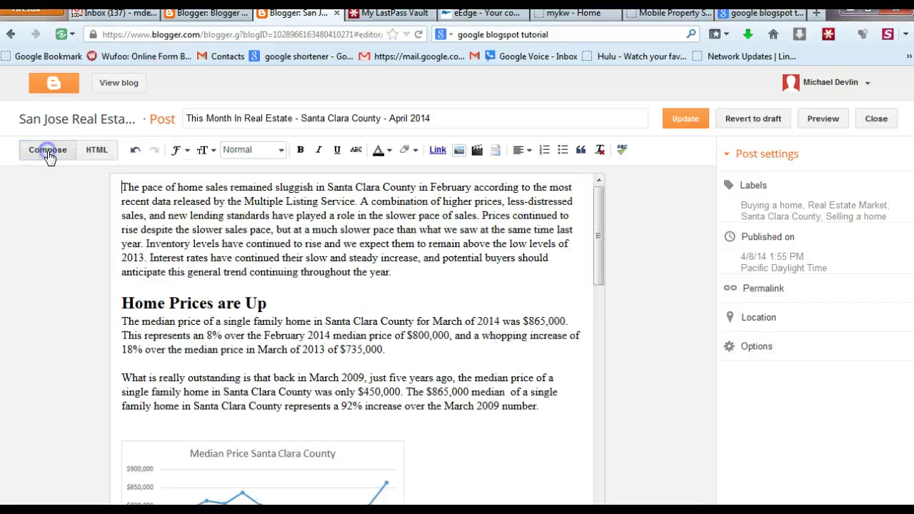
Check the composed article with its charts and update the published post with the April 2014 title.
scroll(263, 273, "down", 5)
scroll(264, 272, "down", 10)
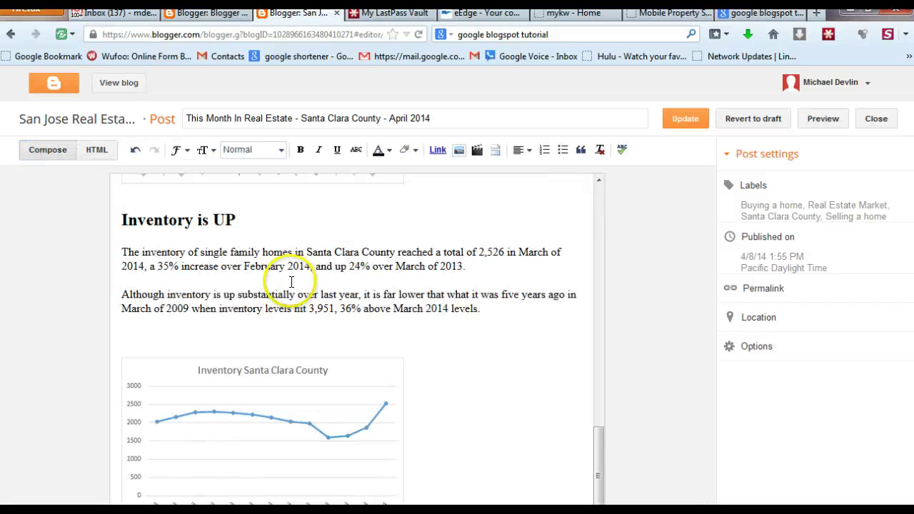
scroll(293, 286, "up", 10)
middle_click(293, 286)
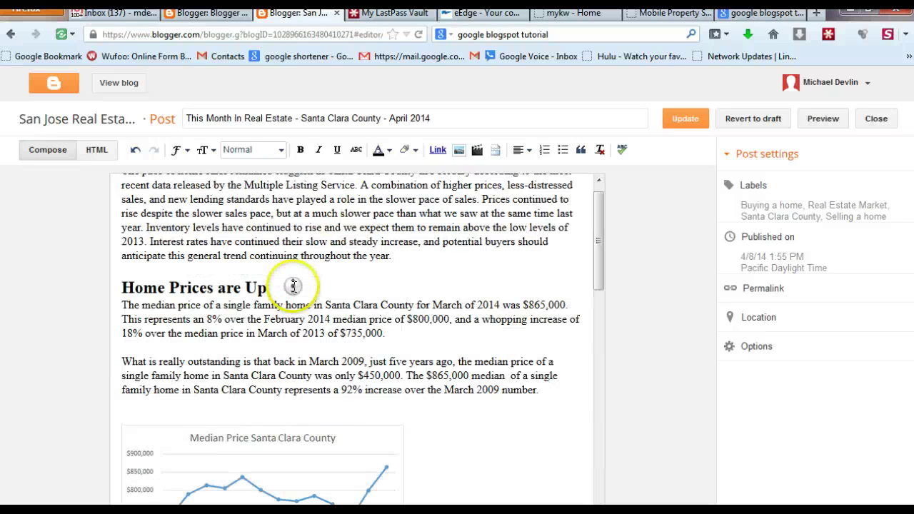
left_click(442, 261)
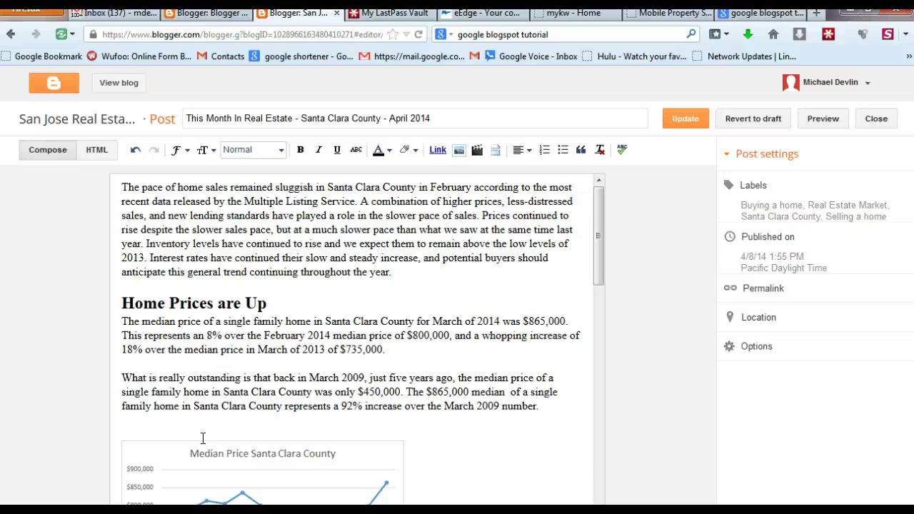
left_click(690, 119)
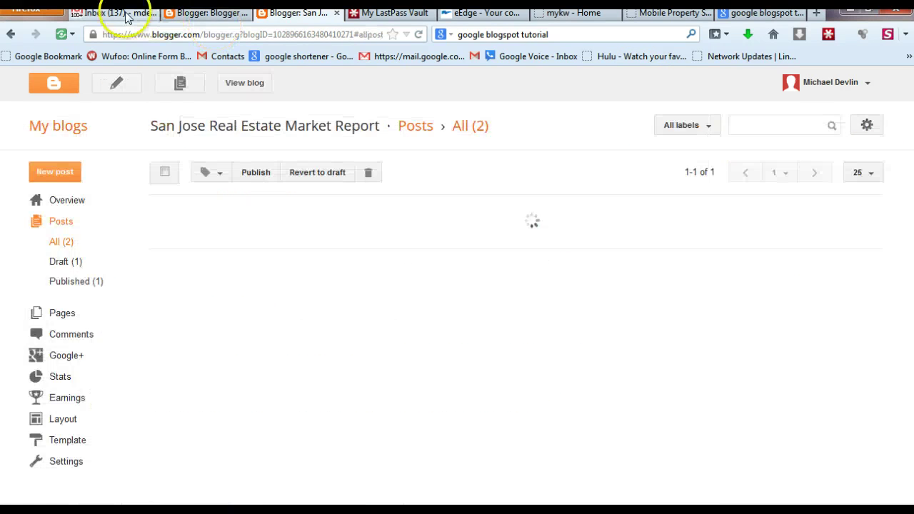
Switch to eEdge and open the Plain Letter Template from the Single Email Template marketing materials for editing.
left_click(461, 13)
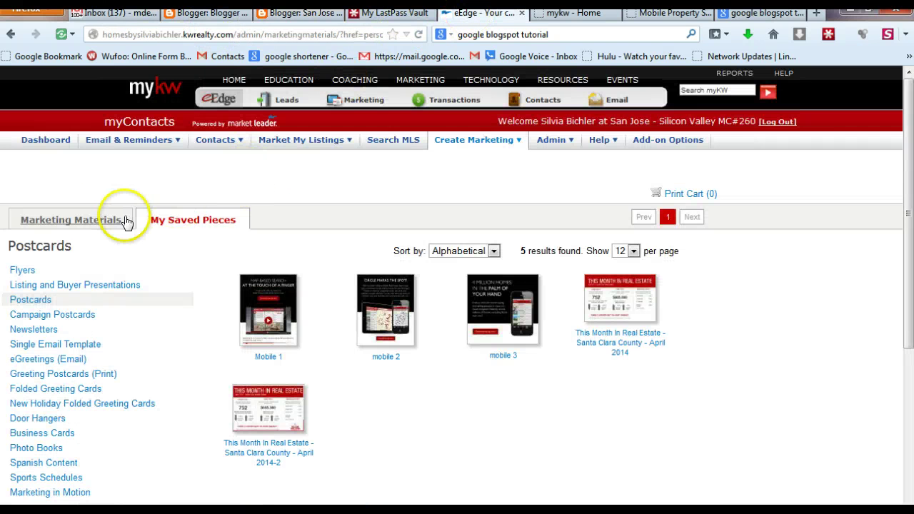
left_click(84, 229)
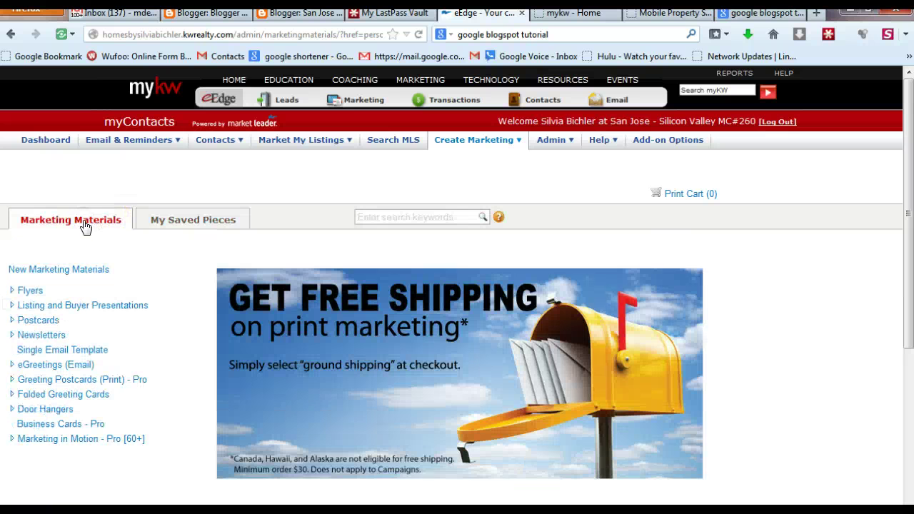
left_click(44, 353)
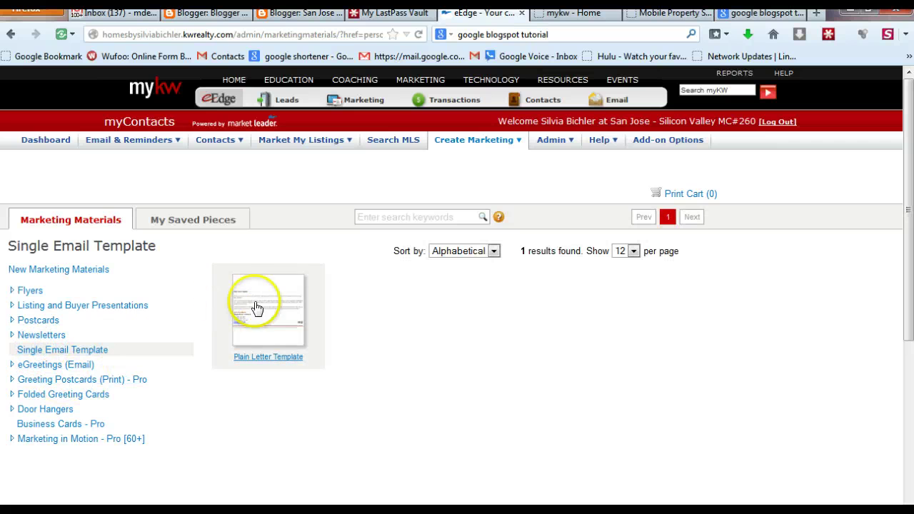
left_click(255, 309)
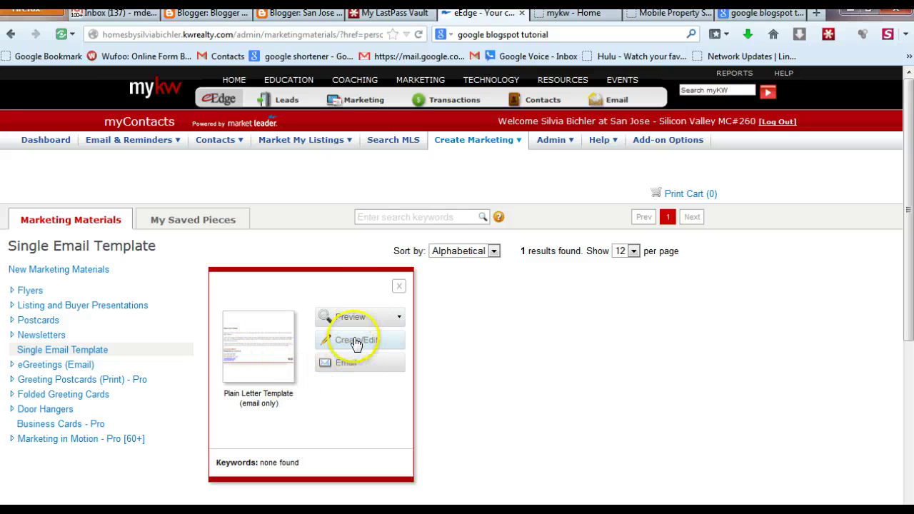
left_click(356, 341)
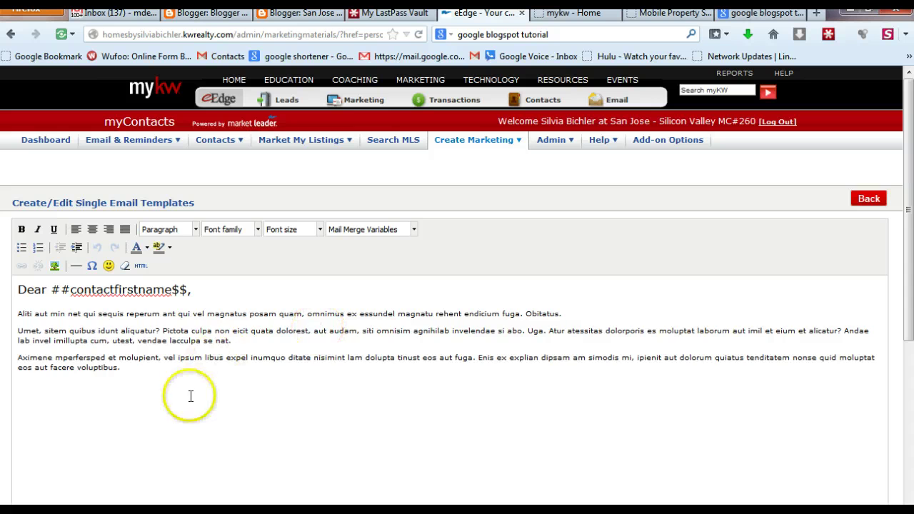
Delete all of the template's placeholder text and insert the copied report HTML as the letter's source code.
left_click(55, 310)
key("ctrl+a")
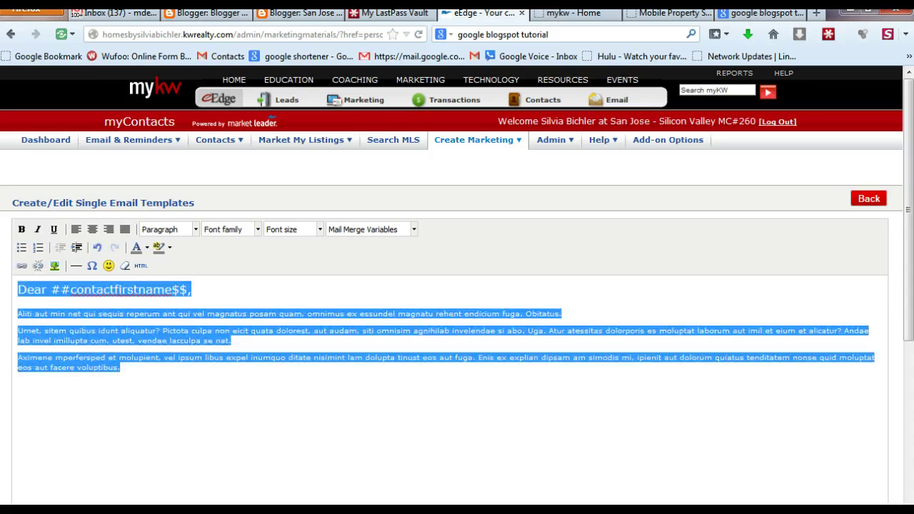
key("Delete")
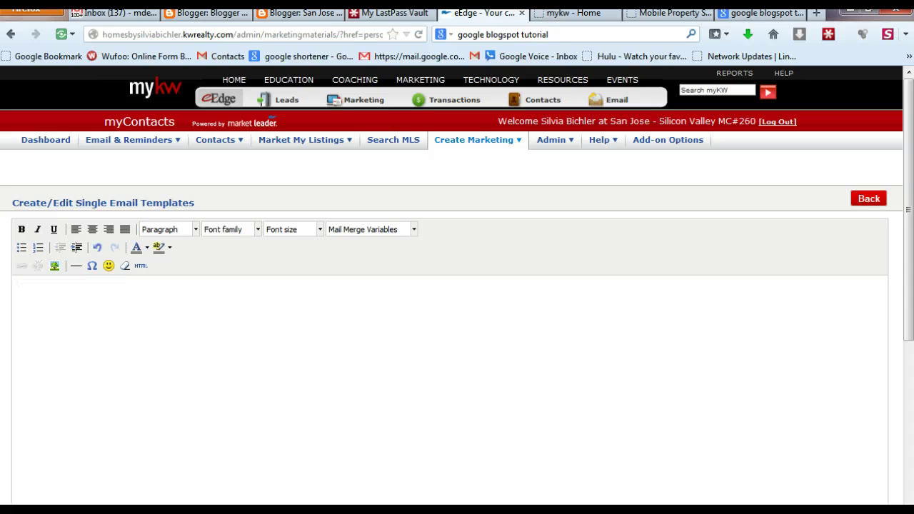
left_click(143, 269)
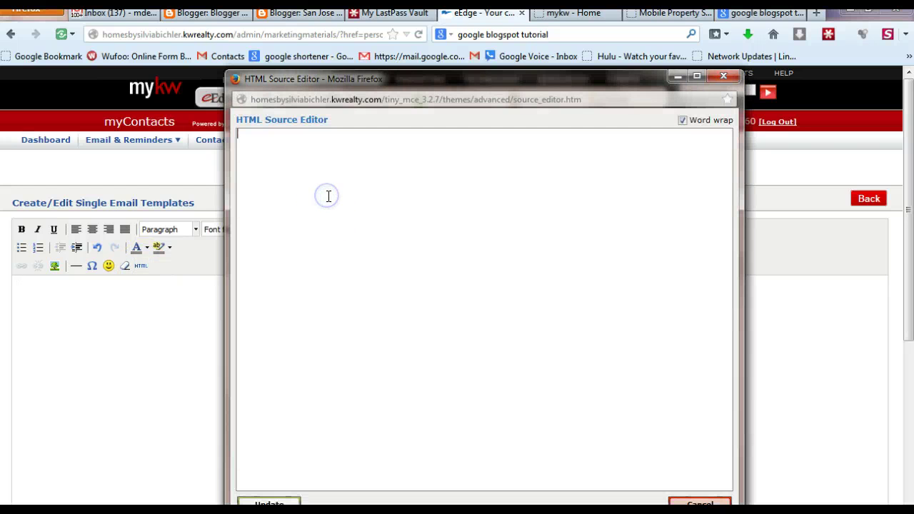
key("ctrl+v")
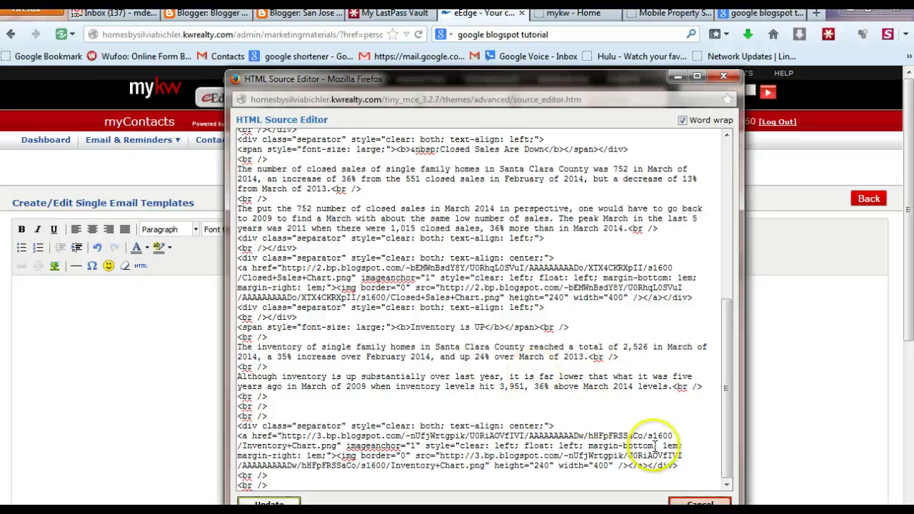
left_click(281, 502)
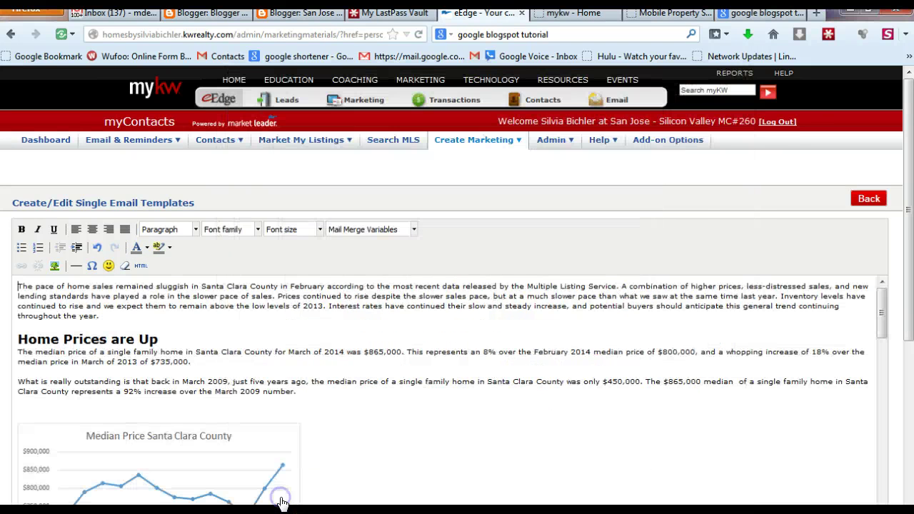
Check the inserted article and its charts, and save the letter as "TMIRE 4-2014 Santa Clara County".
scroll(402, 358, "down", 4)
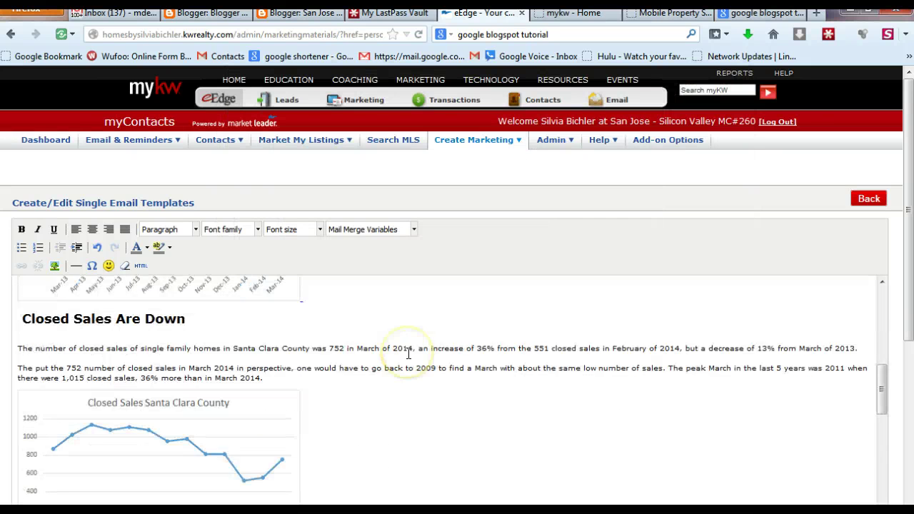
scroll(409, 355, "down", 5)
scroll(409, 355, "up", 8)
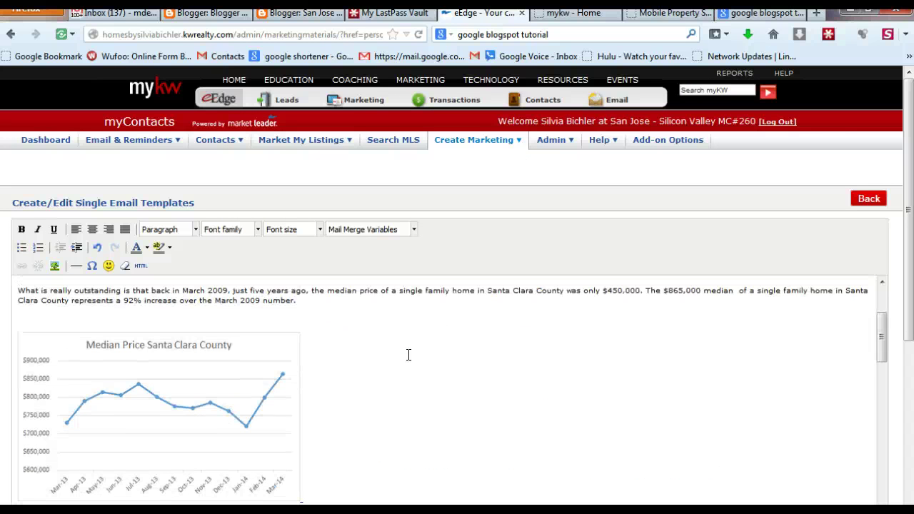
scroll(409, 355, "up", 2)
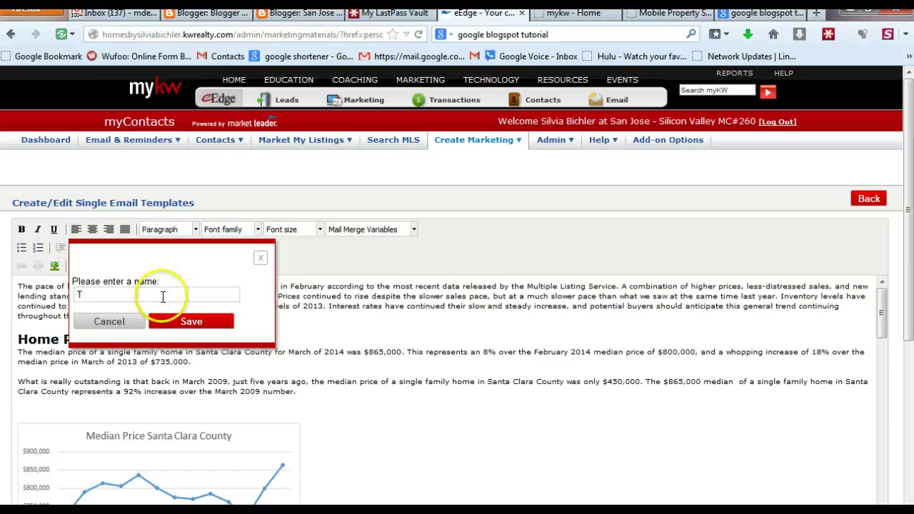
type("MIRE 4-")
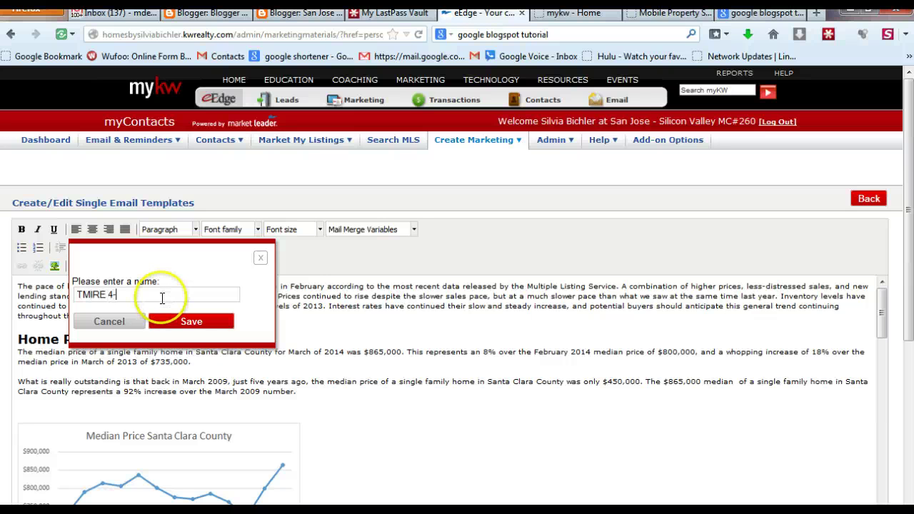
type("2014 Santa Clara")
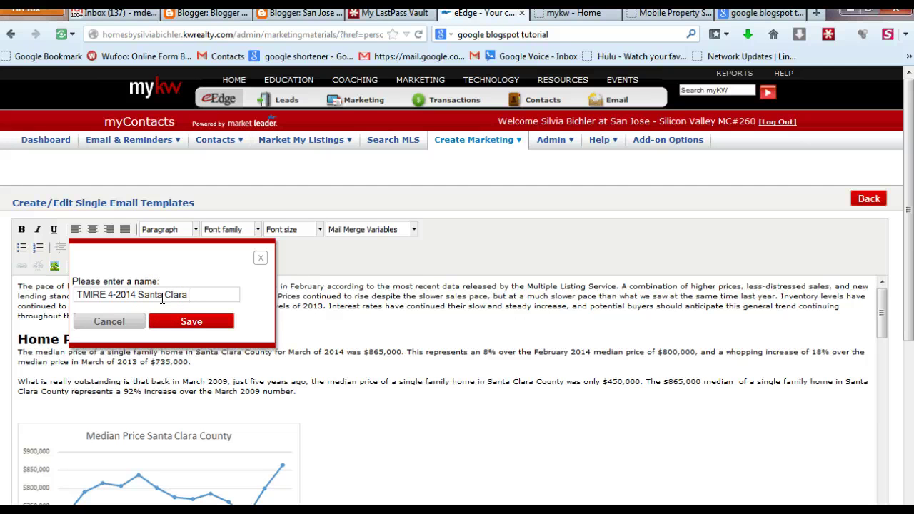
type(" County")
left_click(188, 326)
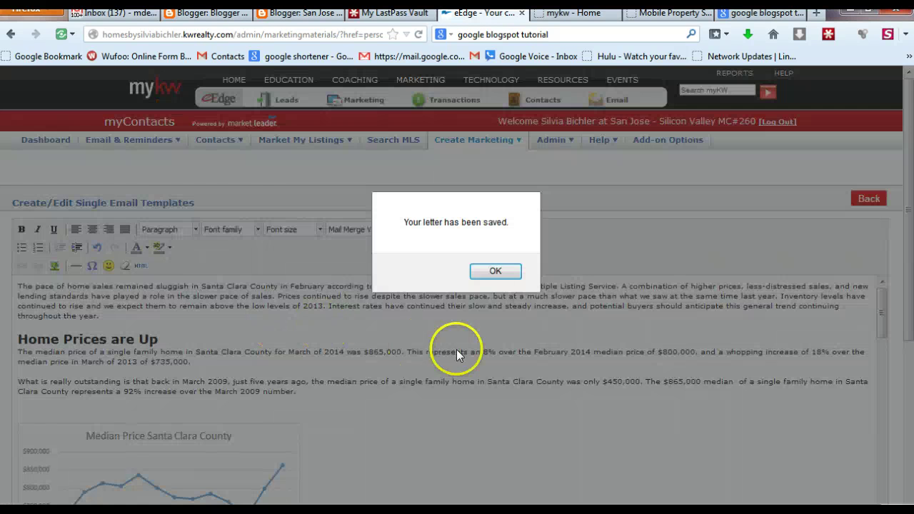
left_click(499, 268)
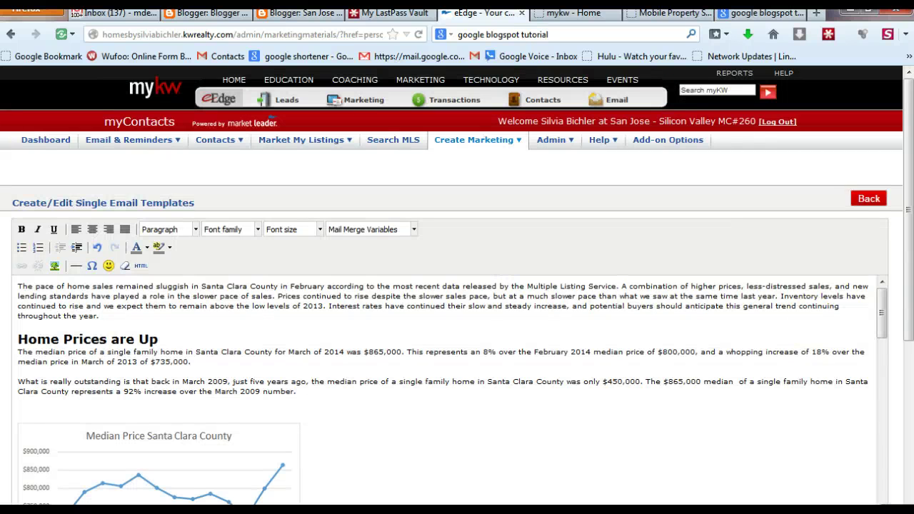
Go back to the saved single email templates and check the TMIRE 4-2014 Santa Clara County email preview through to the signature.
left_click(878, 202)
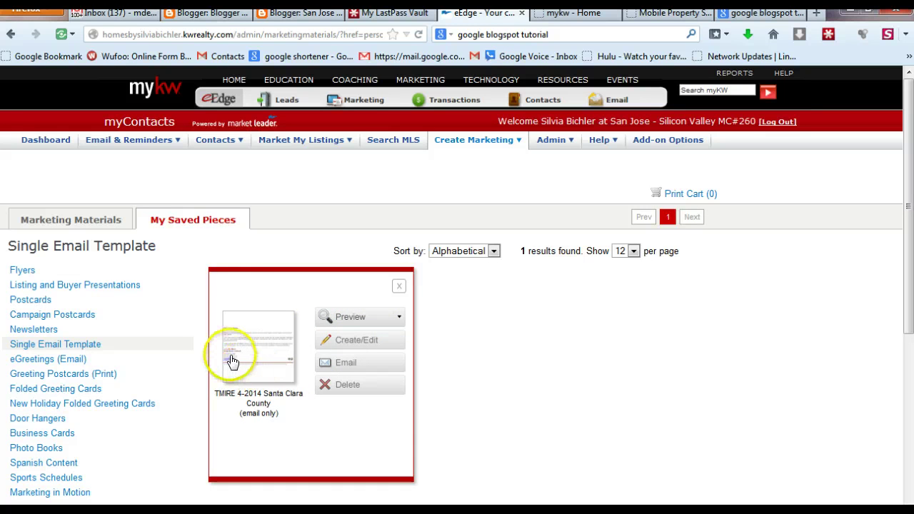
left_click(367, 318)
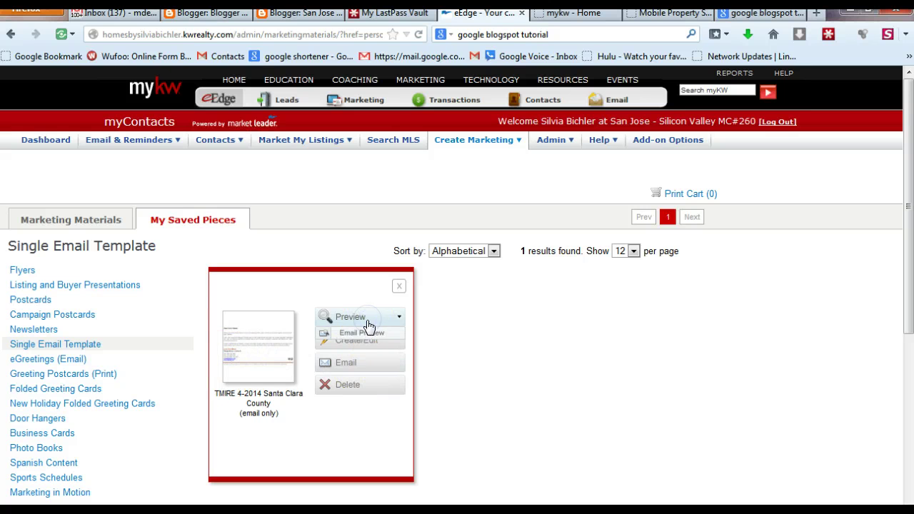
left_click(358, 333)
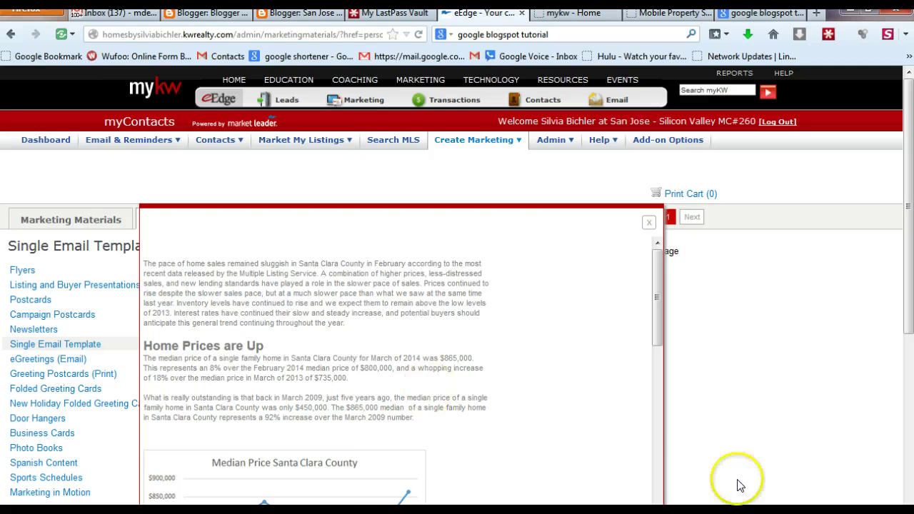
left_click_drag(660, 301, 658, 506)
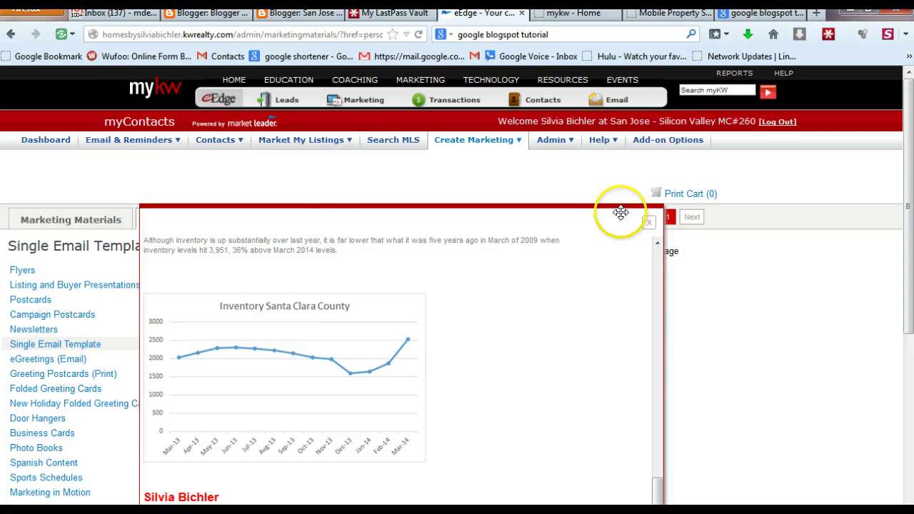
mouse_move(621, 212)
left_mouse_down()
mouse_move(624, 175)
mouse_move(618, 199)
left_mouse_up()
left_click(646, 212)
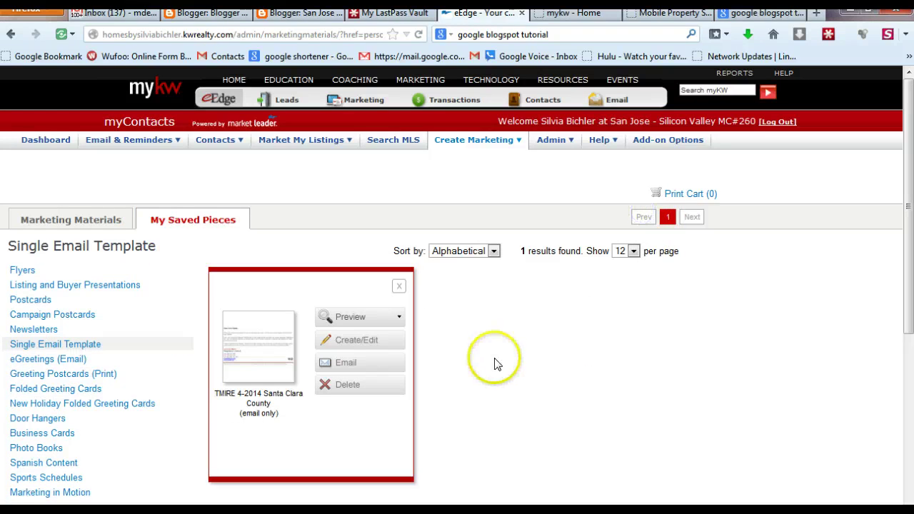
left_click(400, 287)
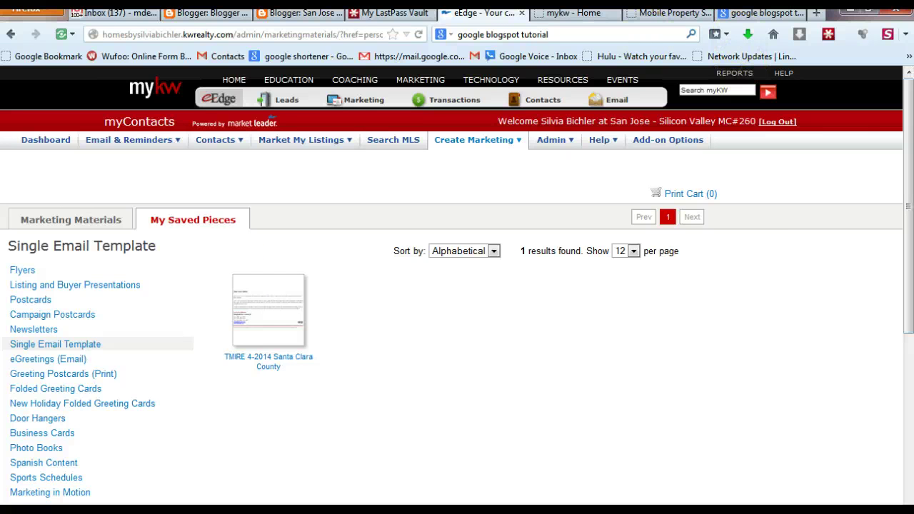
Close all open Notepad documents, from "TMIRE April 2014 HTML" and the section texts to "short text".
mouse_move(913, 264)
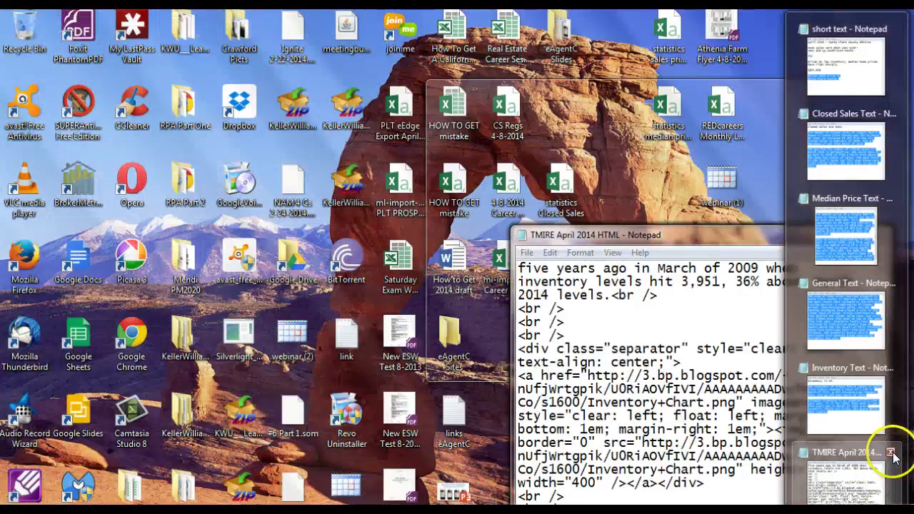
left_click(893, 457)
left_click(892, 437)
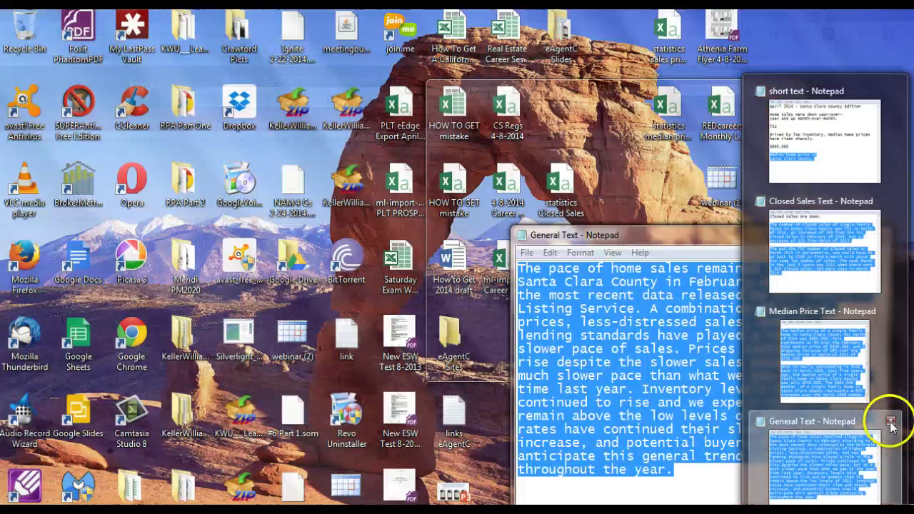
left_click(890, 422)
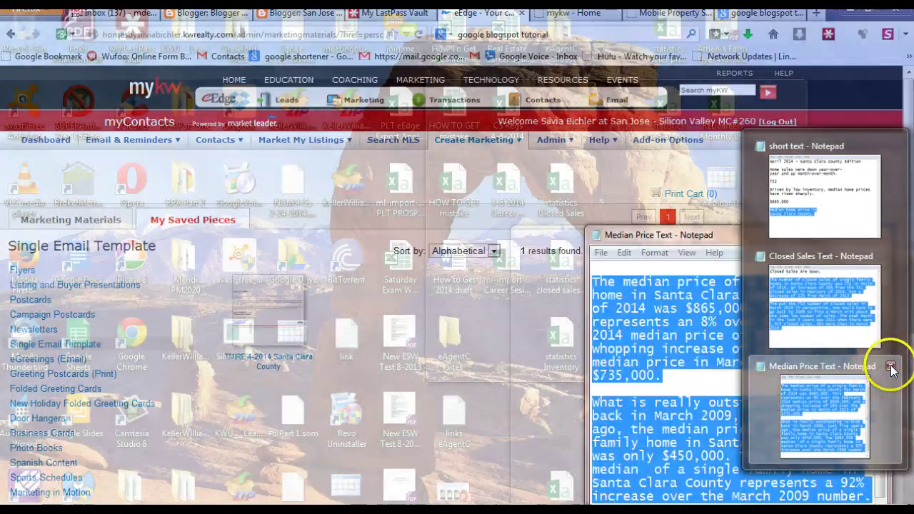
left_click(891, 365)
mouse_move(892, 309)
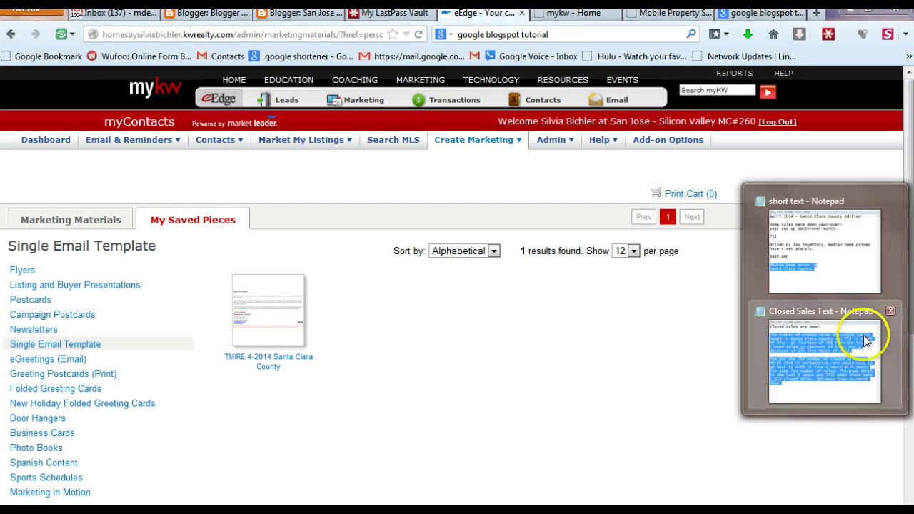
left_click(866, 340)
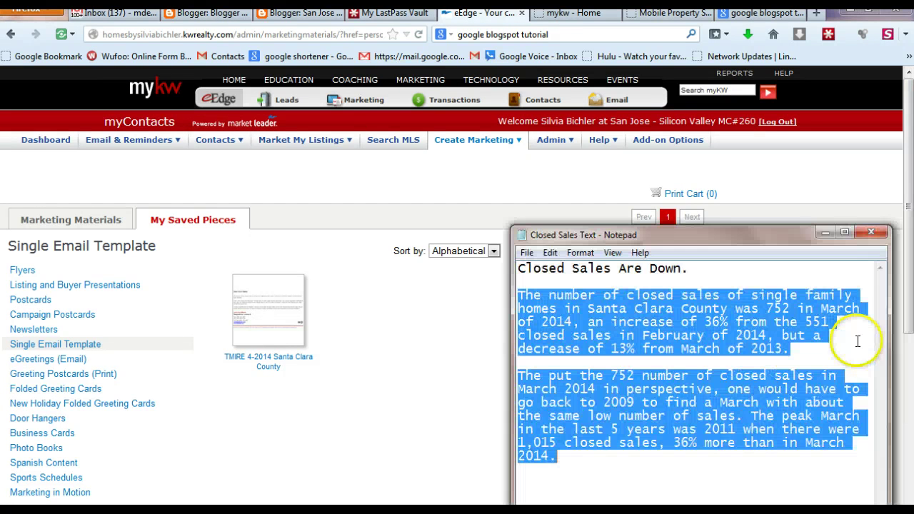
left_click(870, 234)
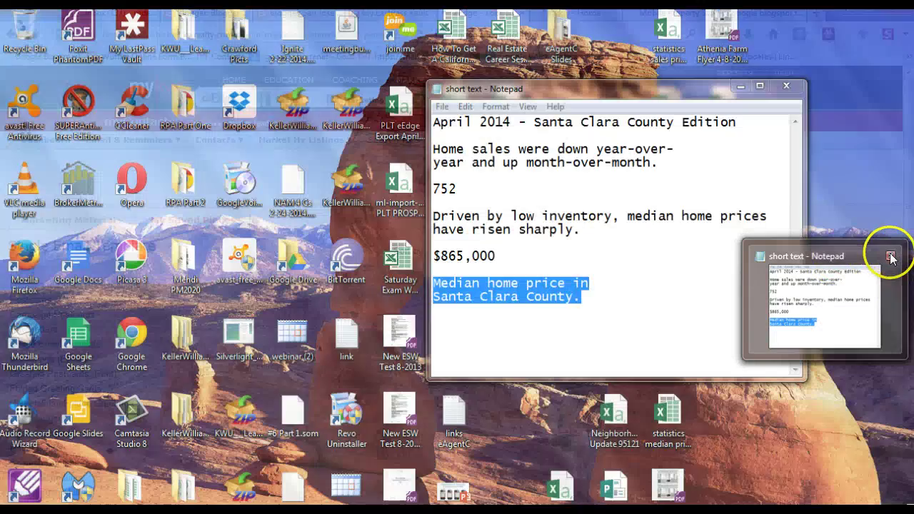
left_click(892, 258)
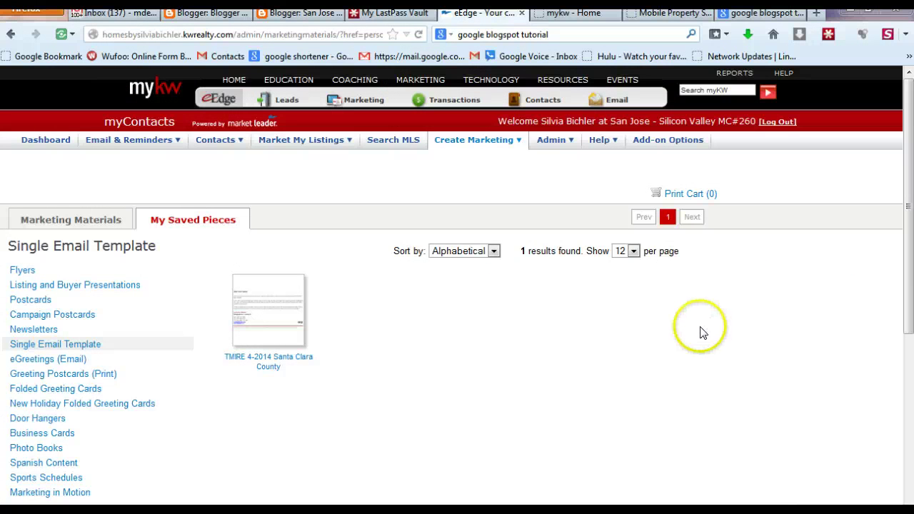